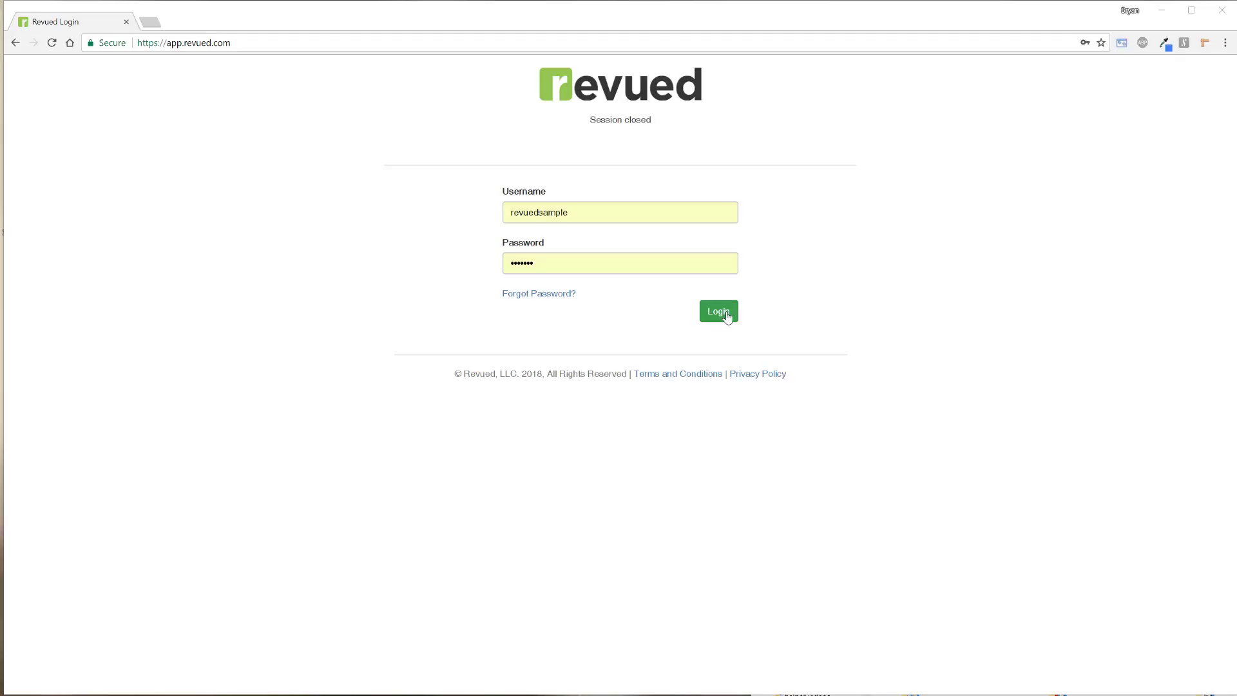
Log in with the prefilled credentials and open the widget settings to review the general options
left_click(727, 317)
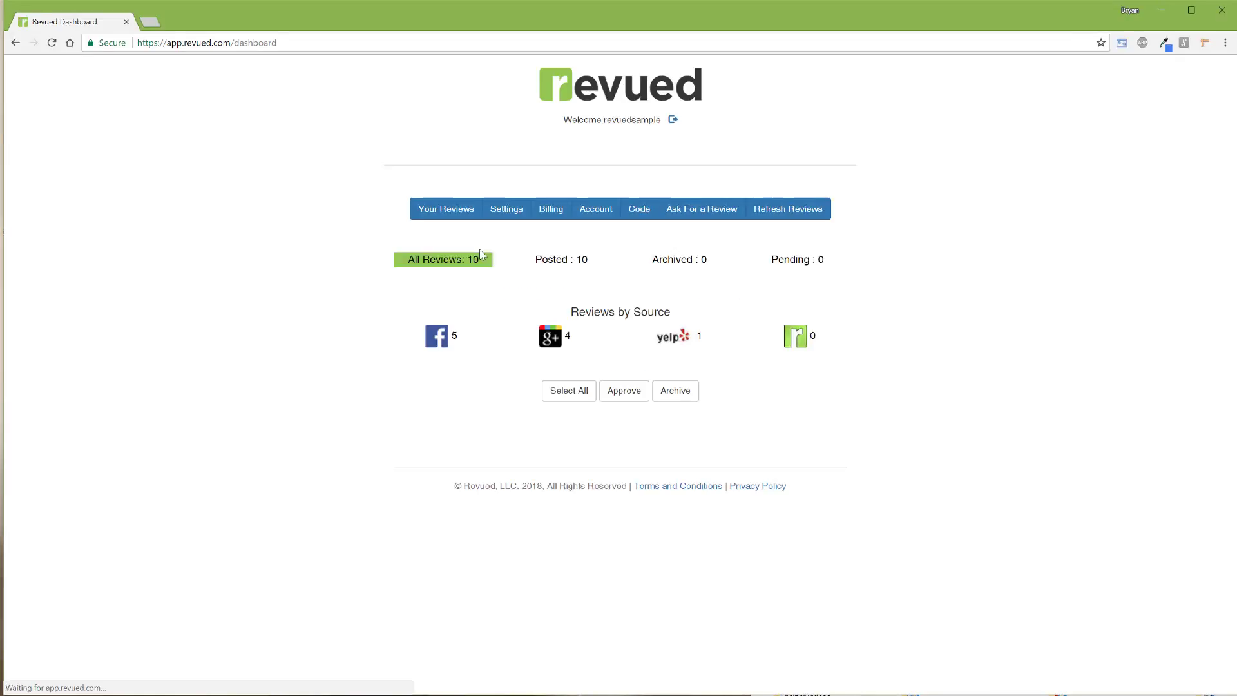
left_click(514, 210)
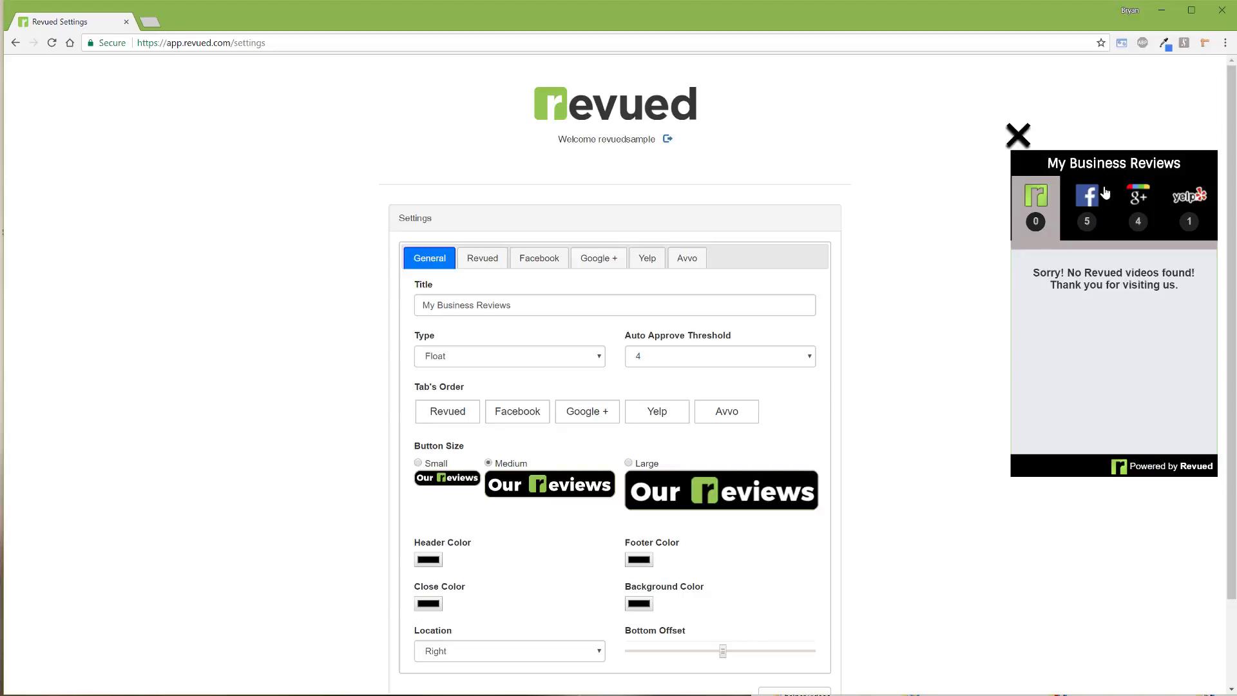
scroll(942, 401, "down", 3)
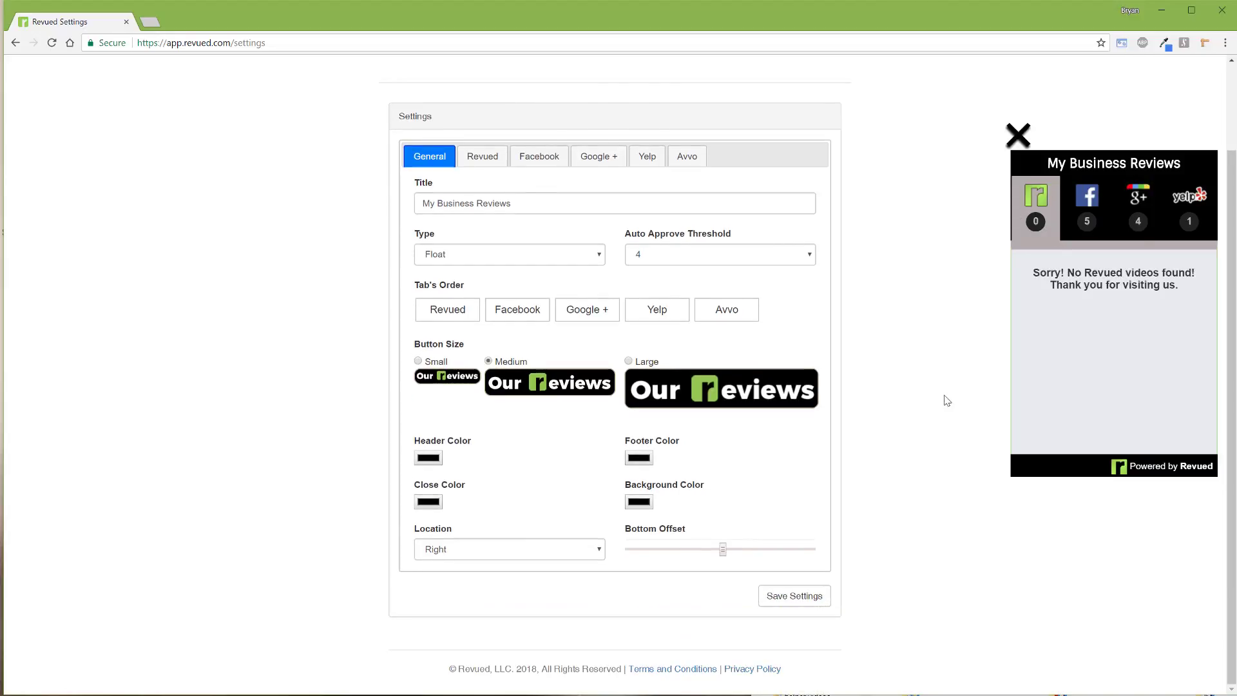
scroll(936, 399, "up", 3)
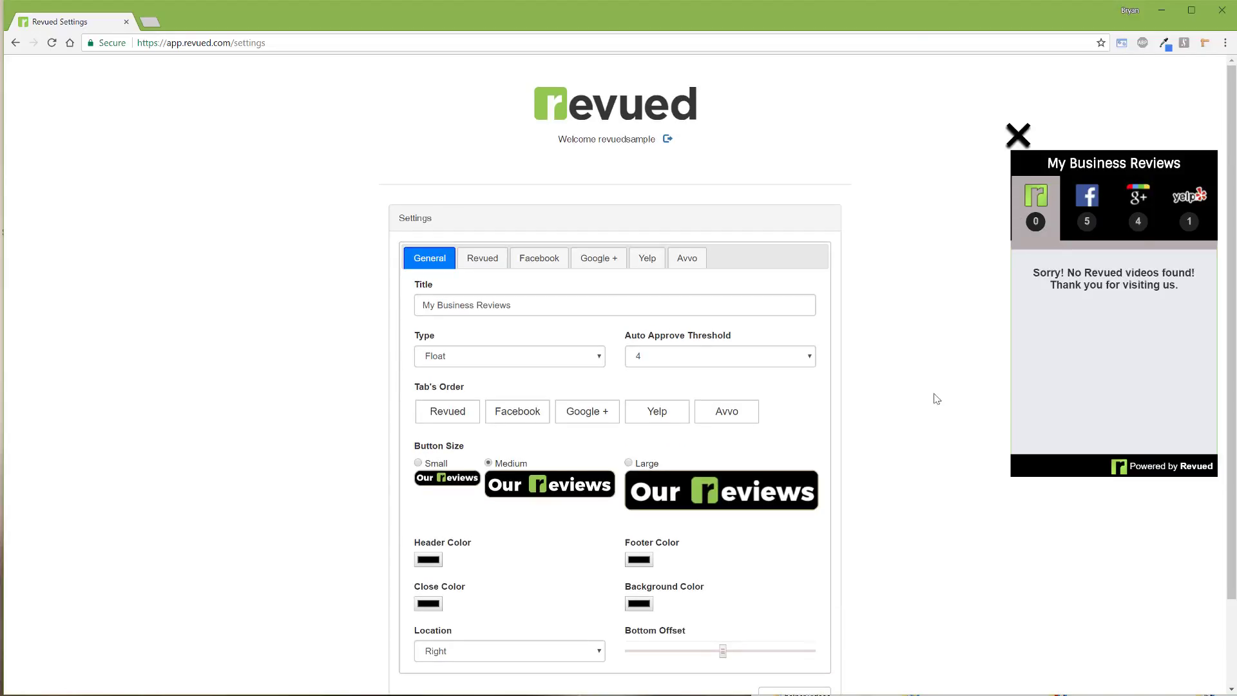
scroll(917, 352, "down", 2)
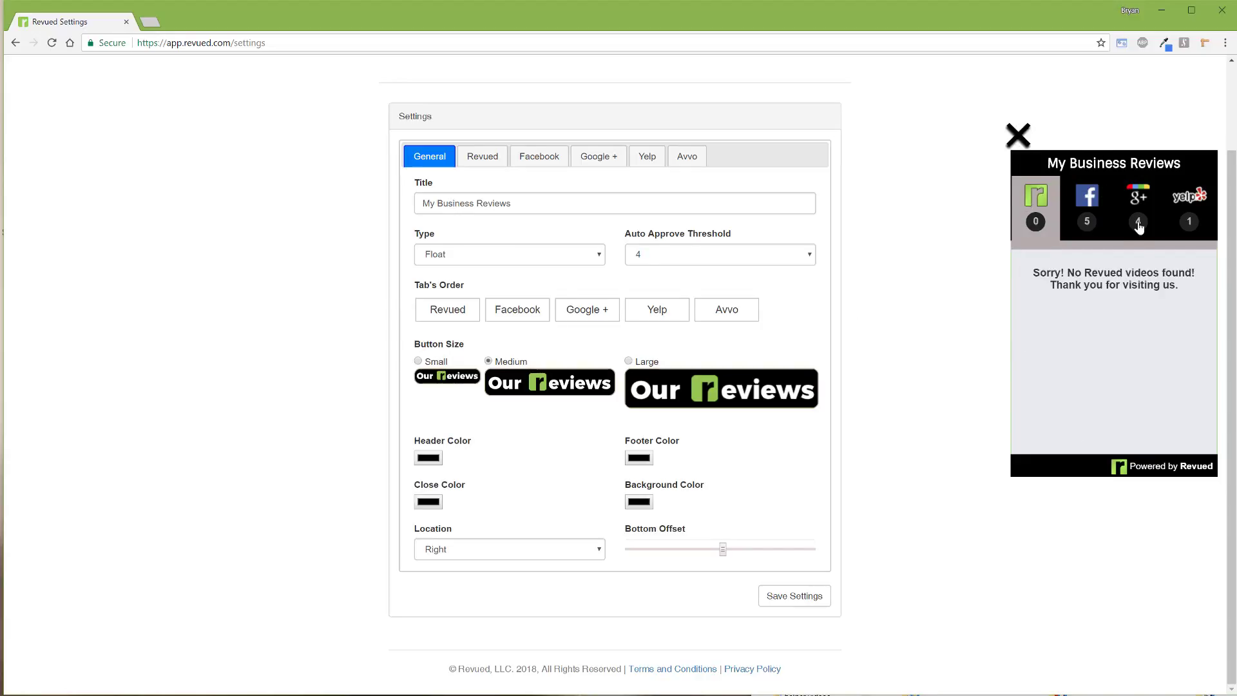
scroll(1081, 383, "up", 1)
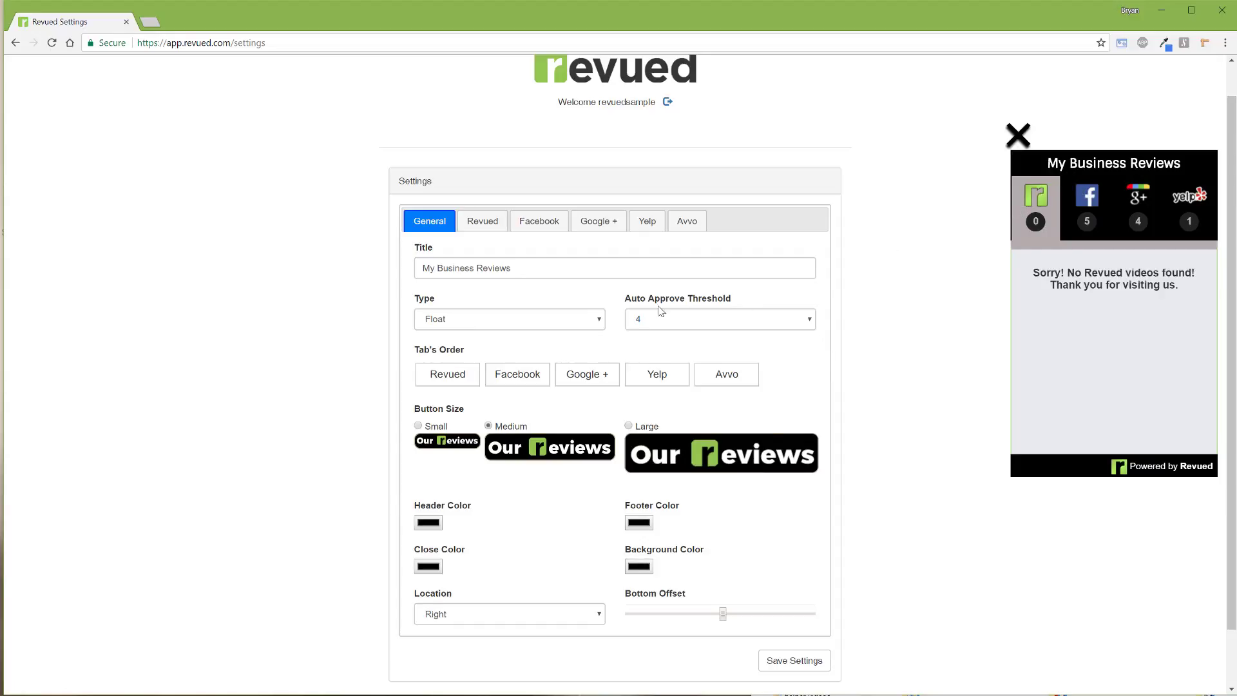
Change the widget type to Embed, save the settings and view the embedded preview below the form
left_click(587, 325)
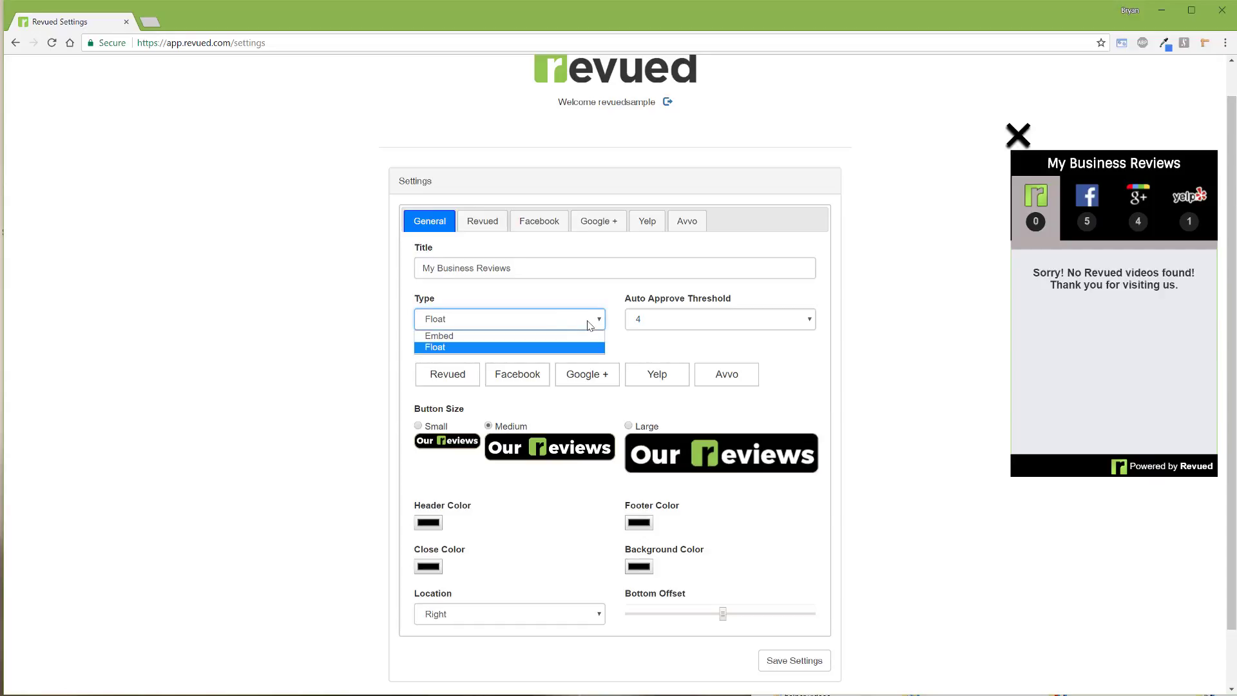
left_click(509, 342)
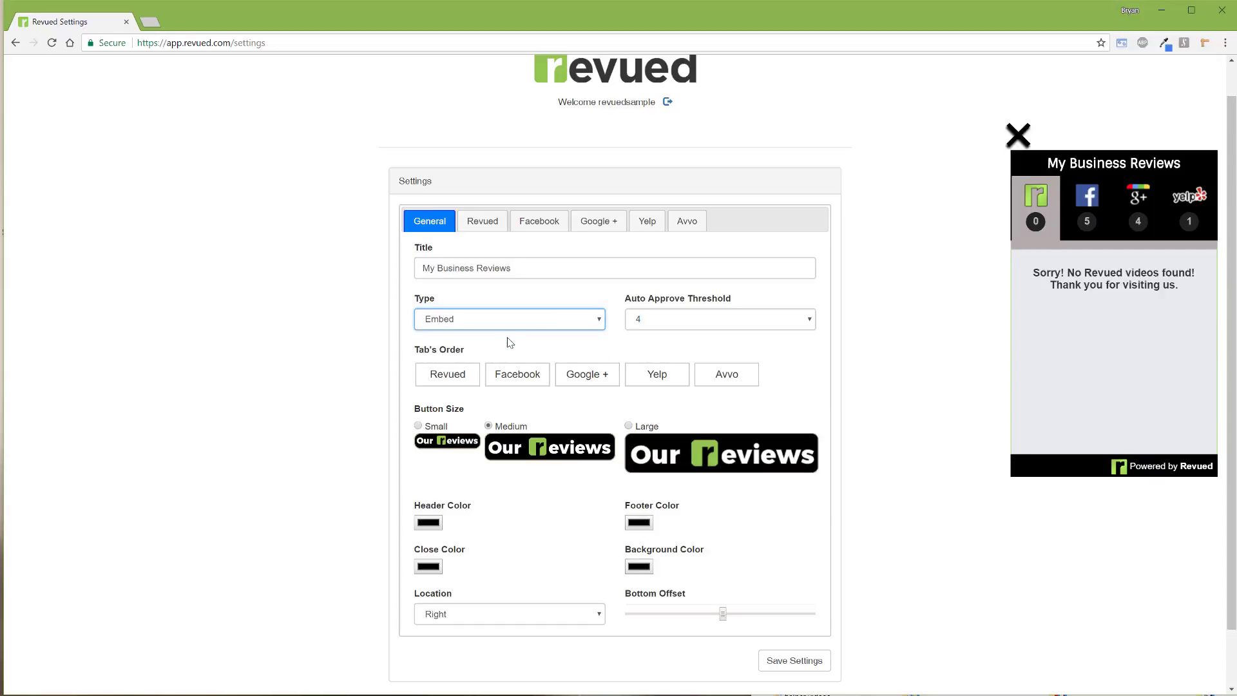
left_click(815, 665)
scroll(909, 378, "down", 6)
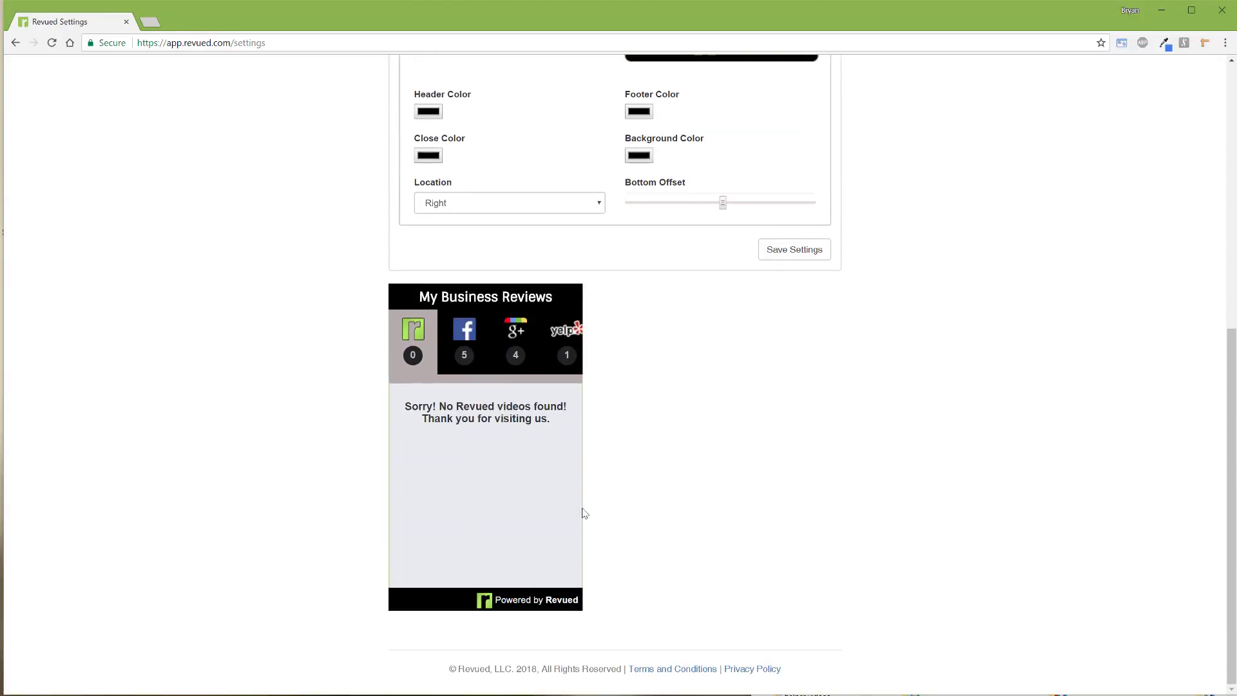
scroll(919, 424, "up", 7)
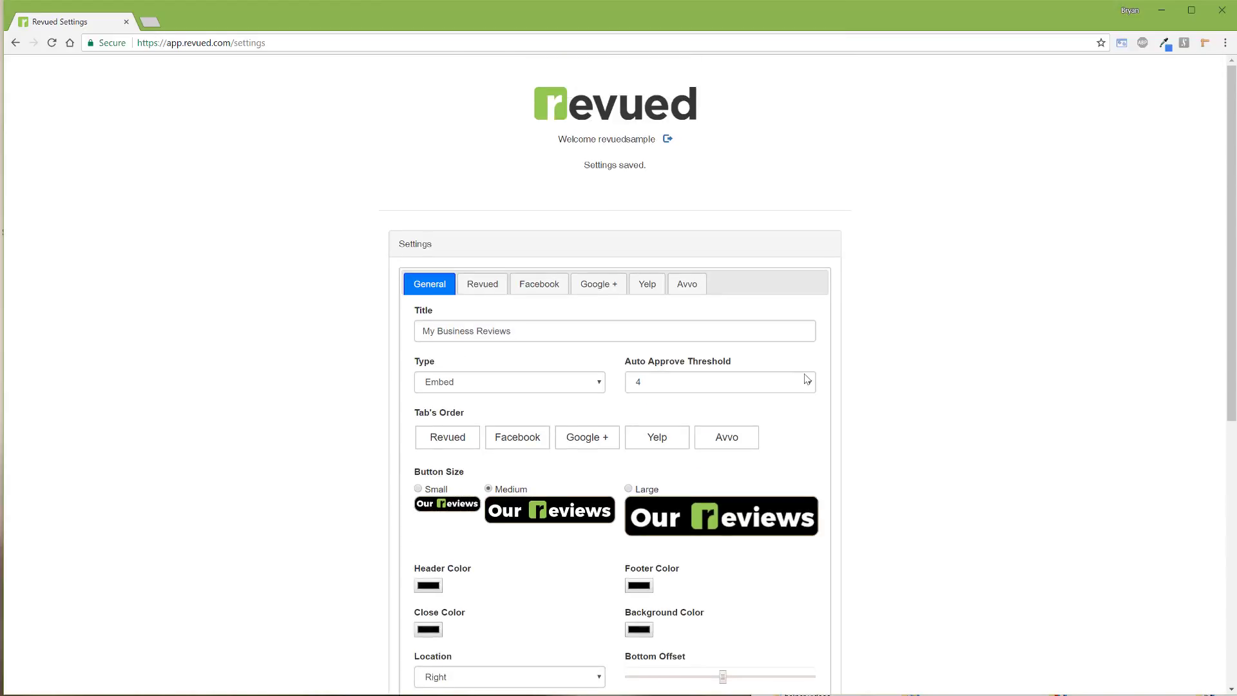
Set the widget type to Float and save the settings
left_click(600, 385)
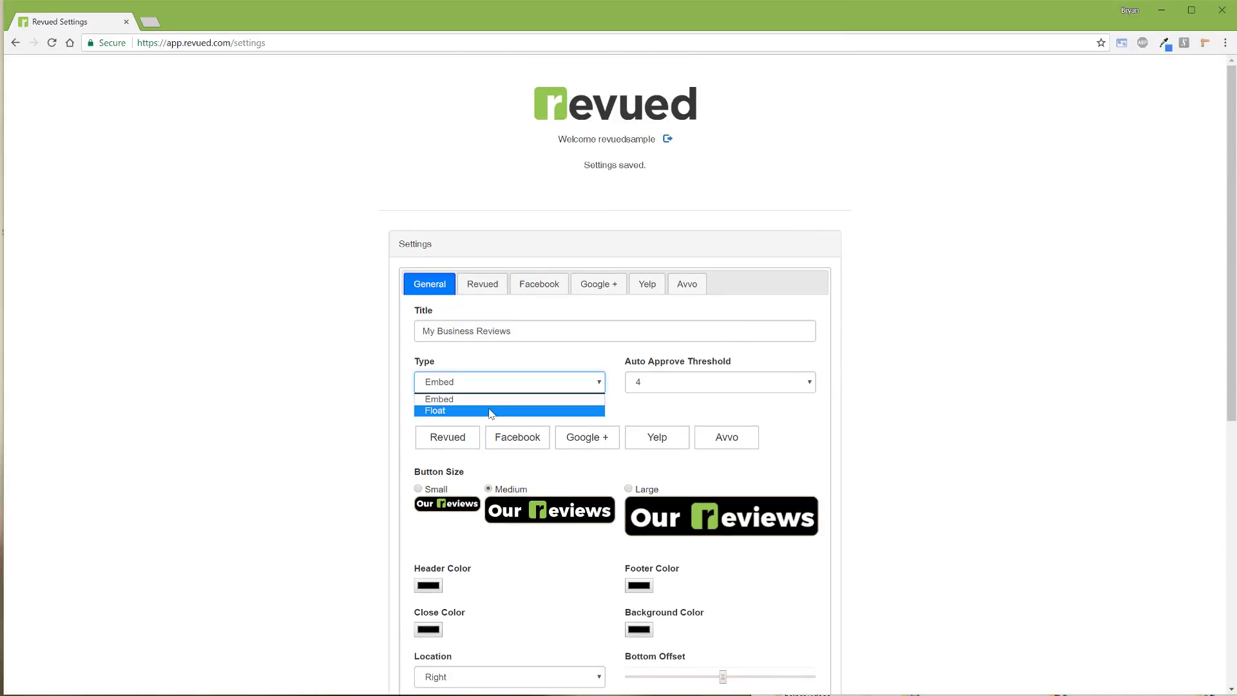
left_click(488, 411)
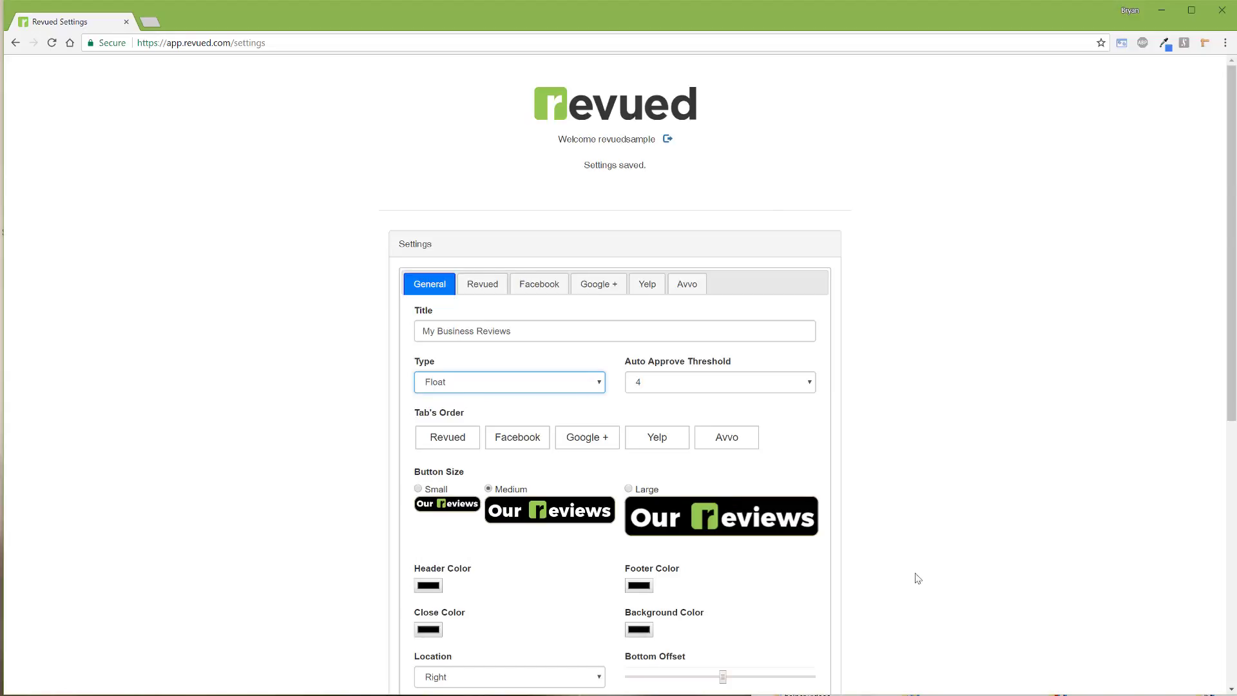
scroll(838, 528, "down", 5)
left_click(774, 401)
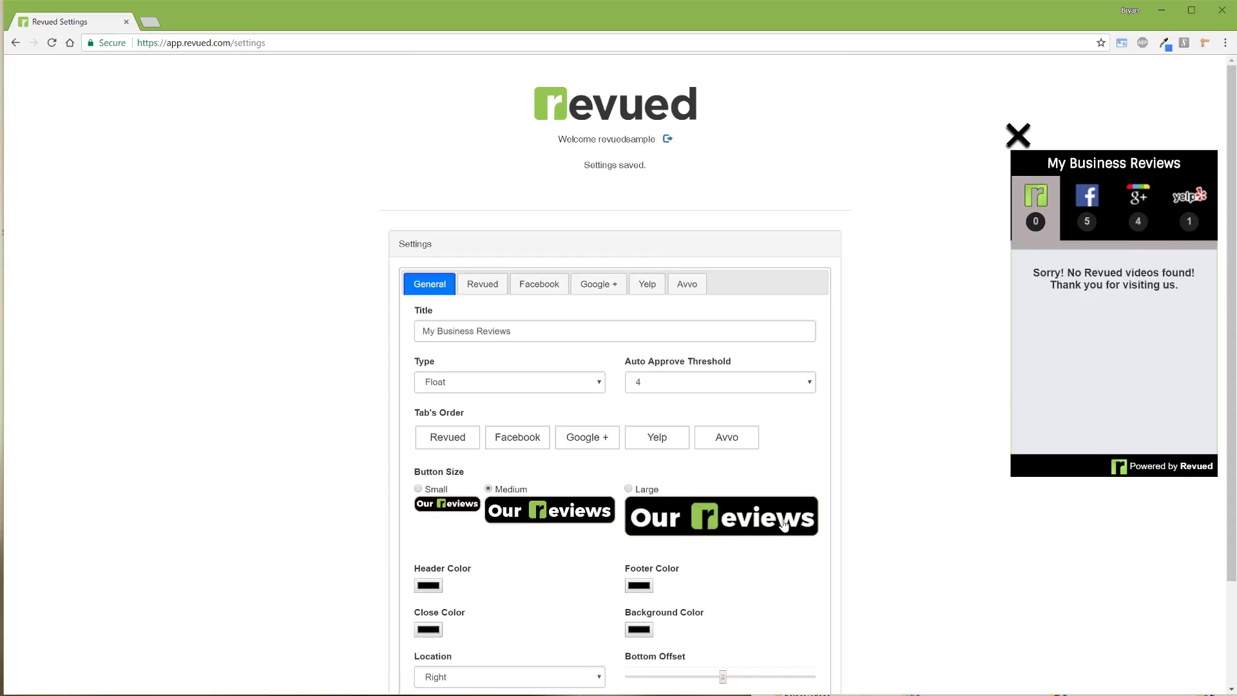
Change the widget title to "Check Out My Reviews" and select 4 as the auto approve threshold
scroll(834, 366, "down", 1)
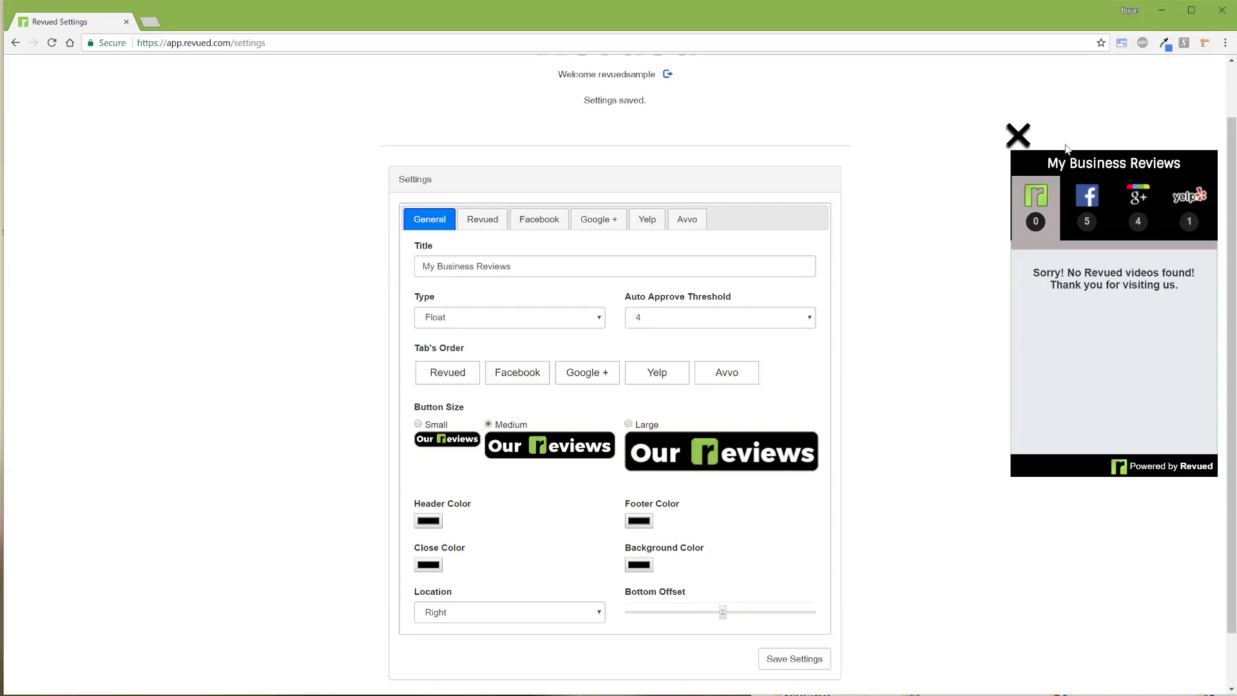
triple_click(563, 271)
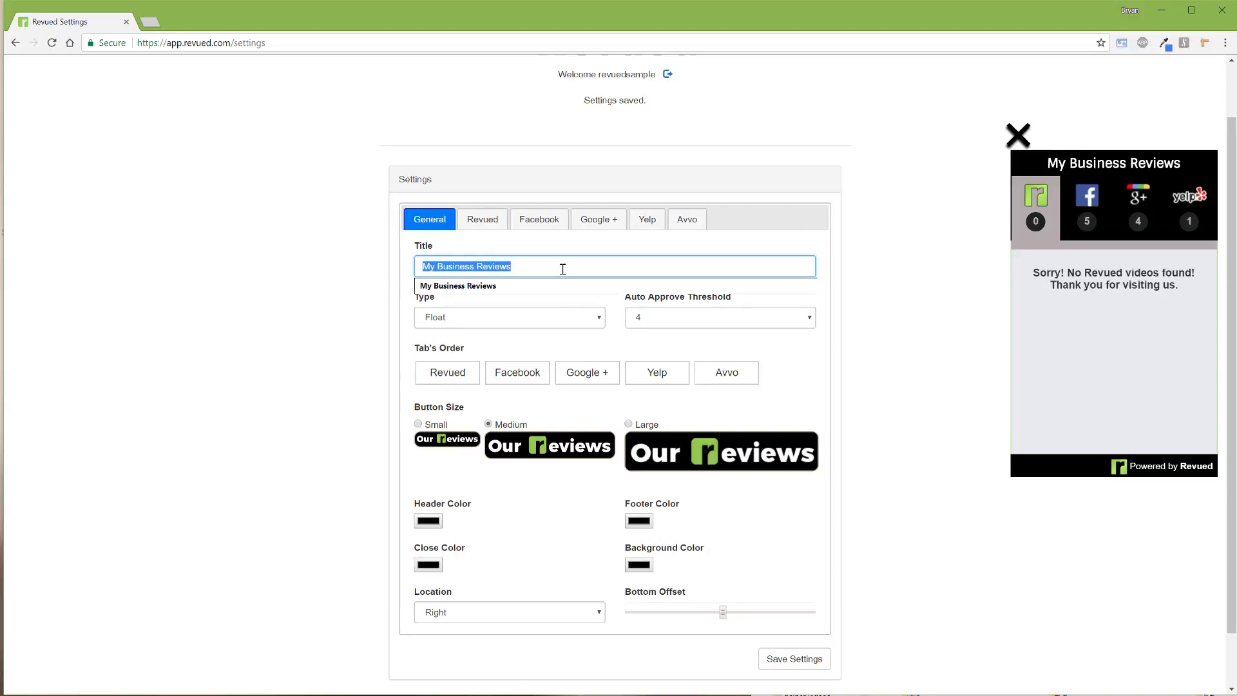
type("Check Out")
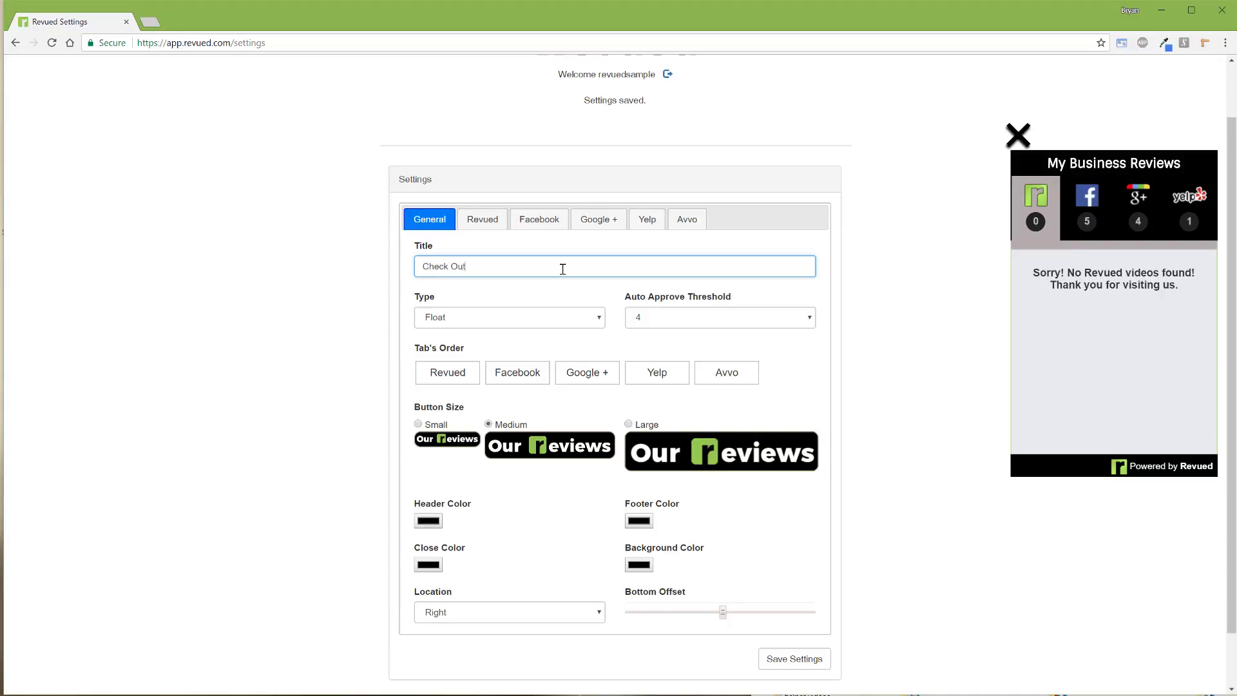
type(" My Reviews")
key("Tab")
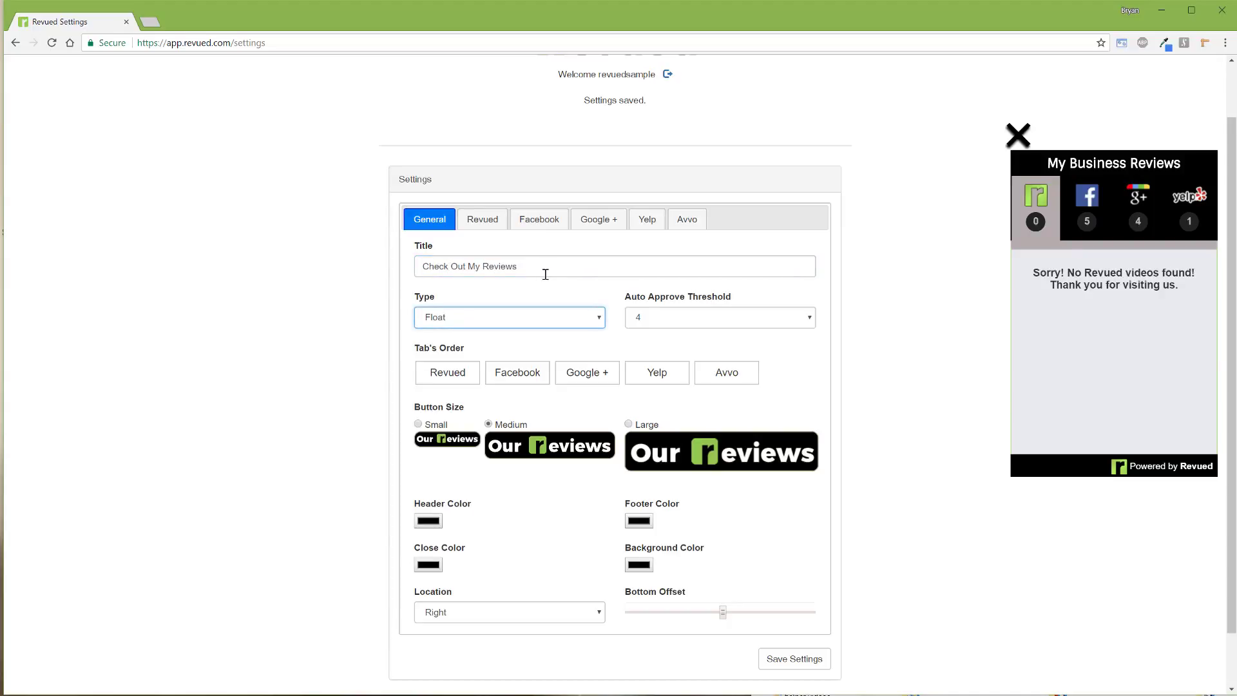
left_click(713, 316)
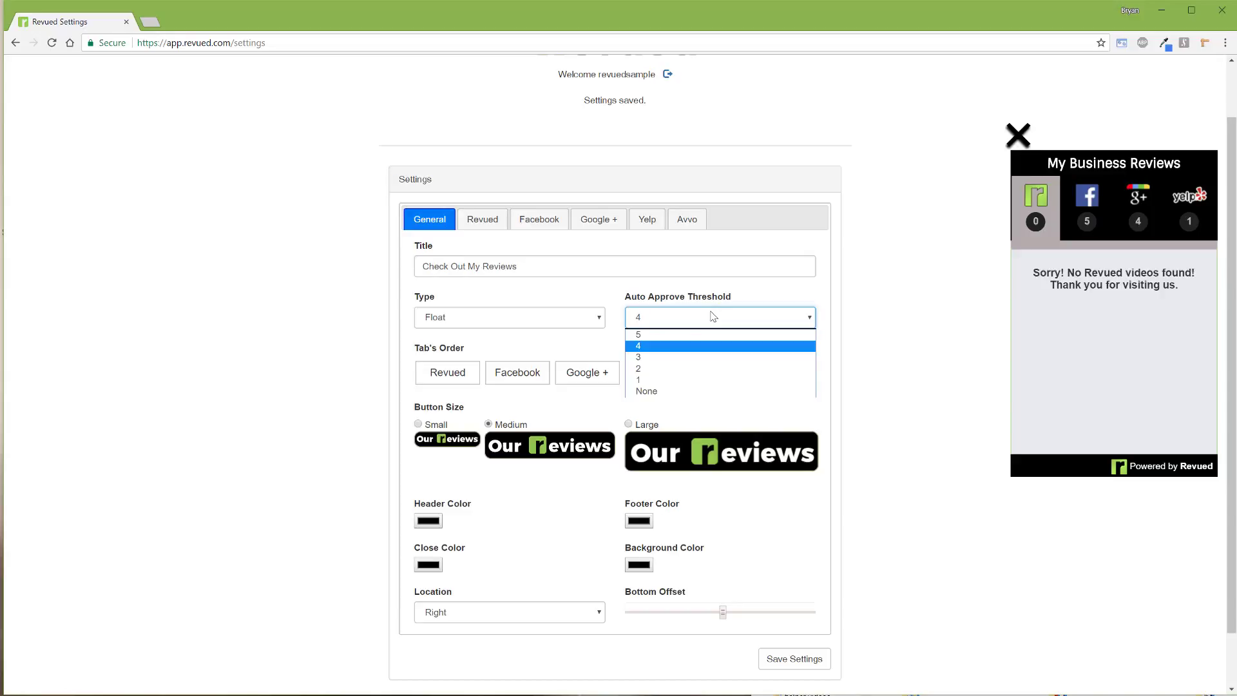
left_click(691, 348)
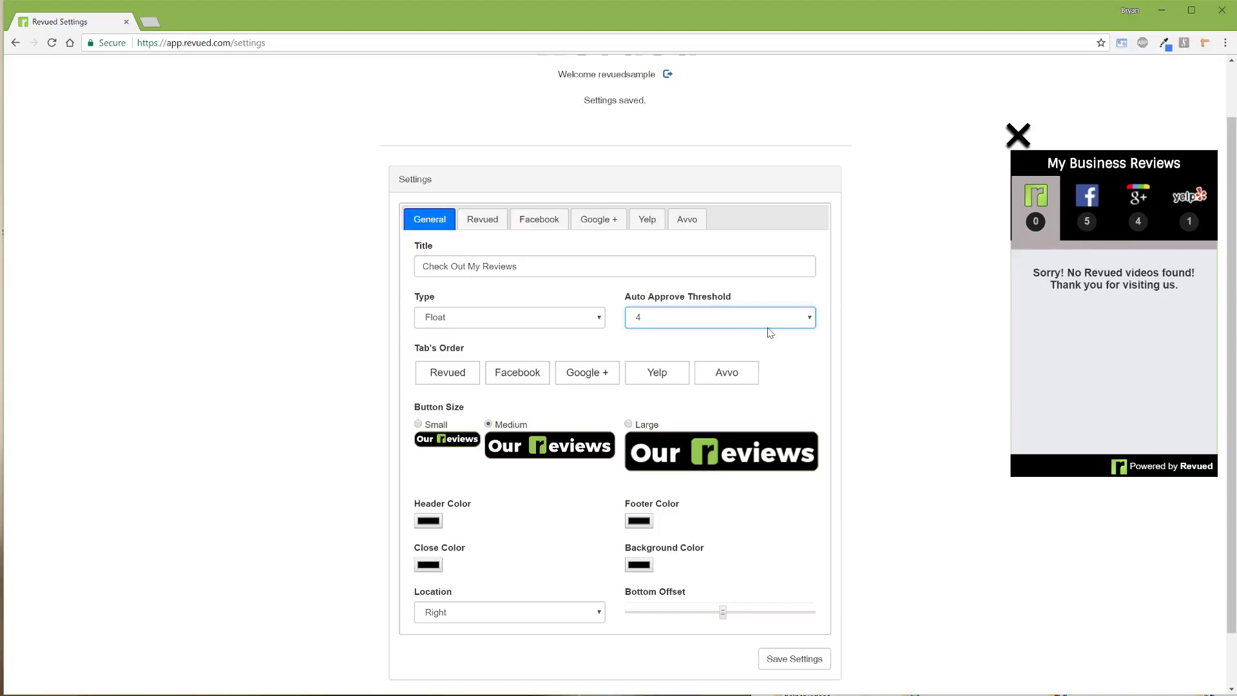
Move Google + ahead of Facebook in the tab order and save the settings
left_click_drag(585, 372, 536, 369)
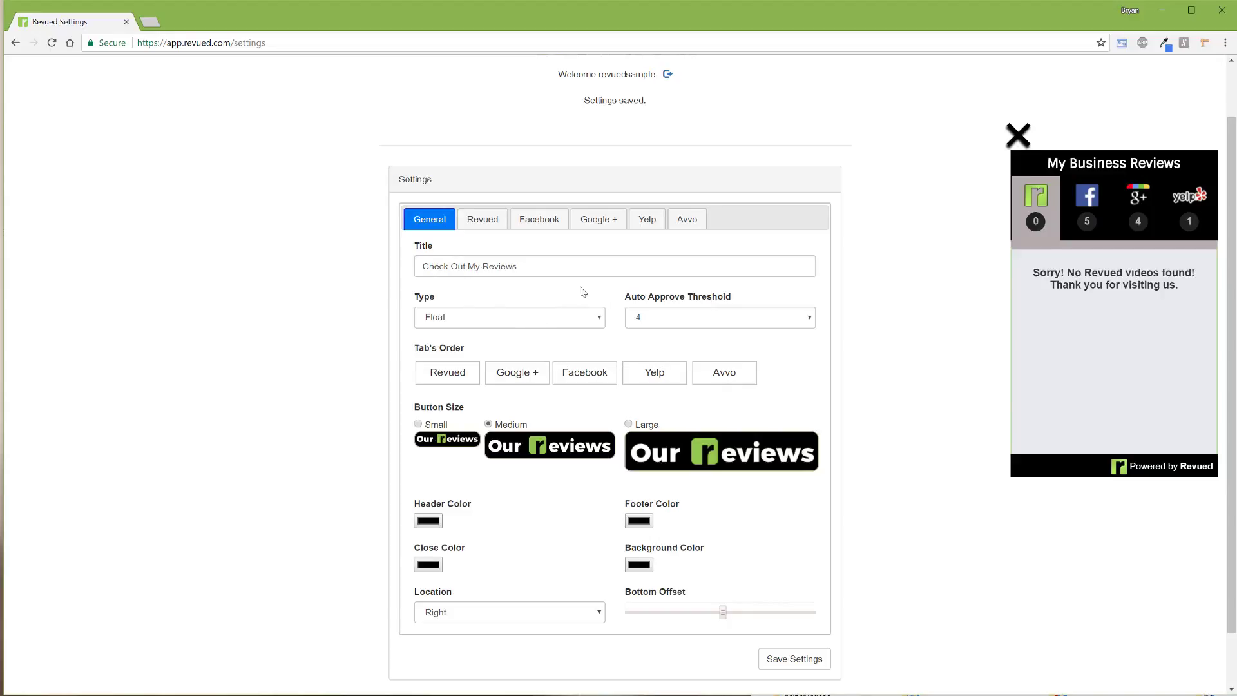
left_click(787, 657)
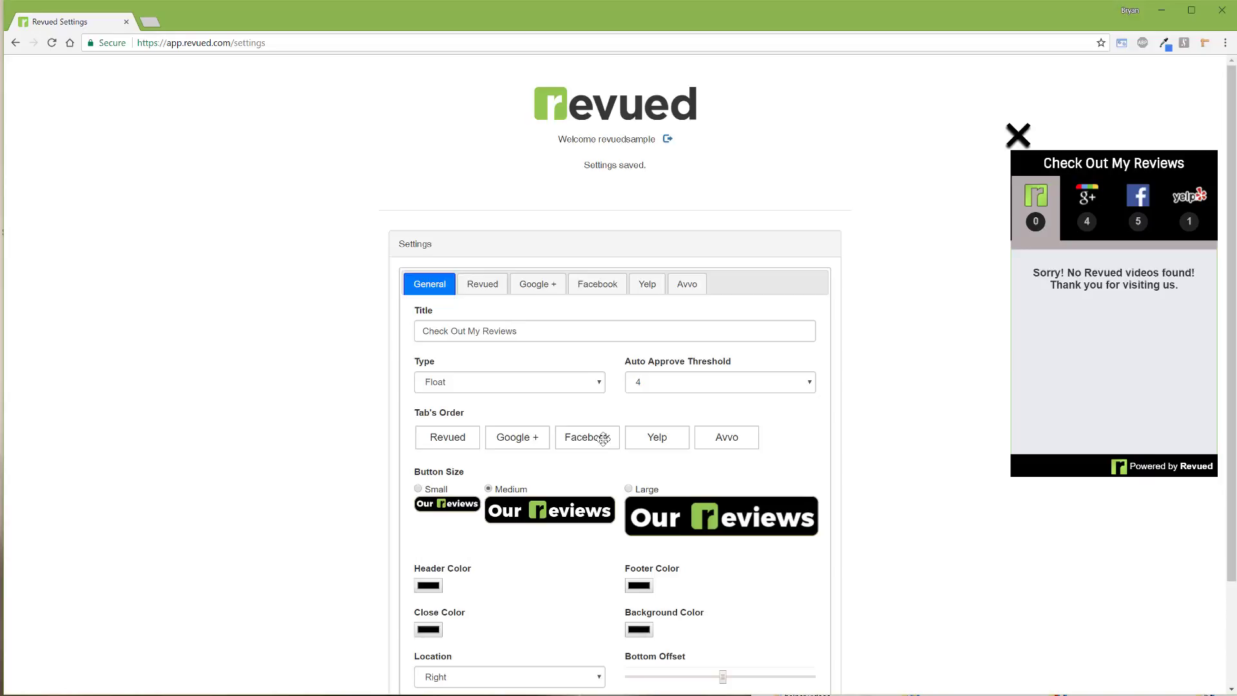
scroll(494, 471, "down", 1)
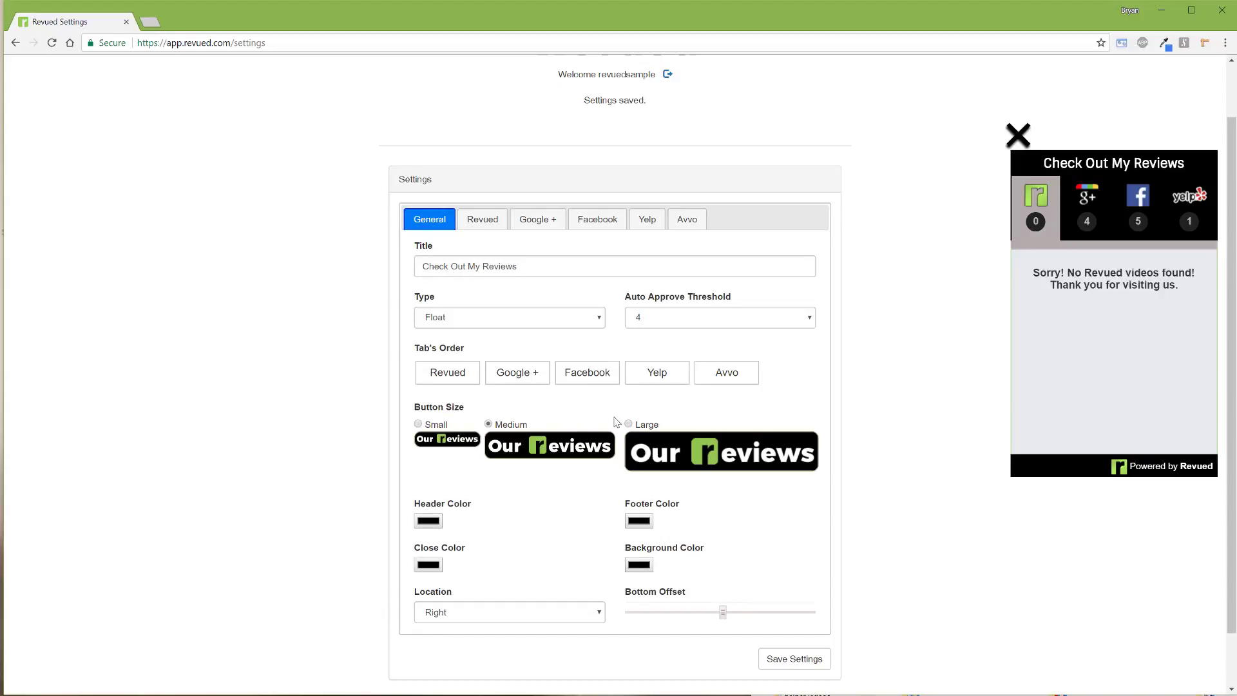
Set the reviews button size to Large, save the settings and collapse the widget to preview the button
left_click(1018, 129)
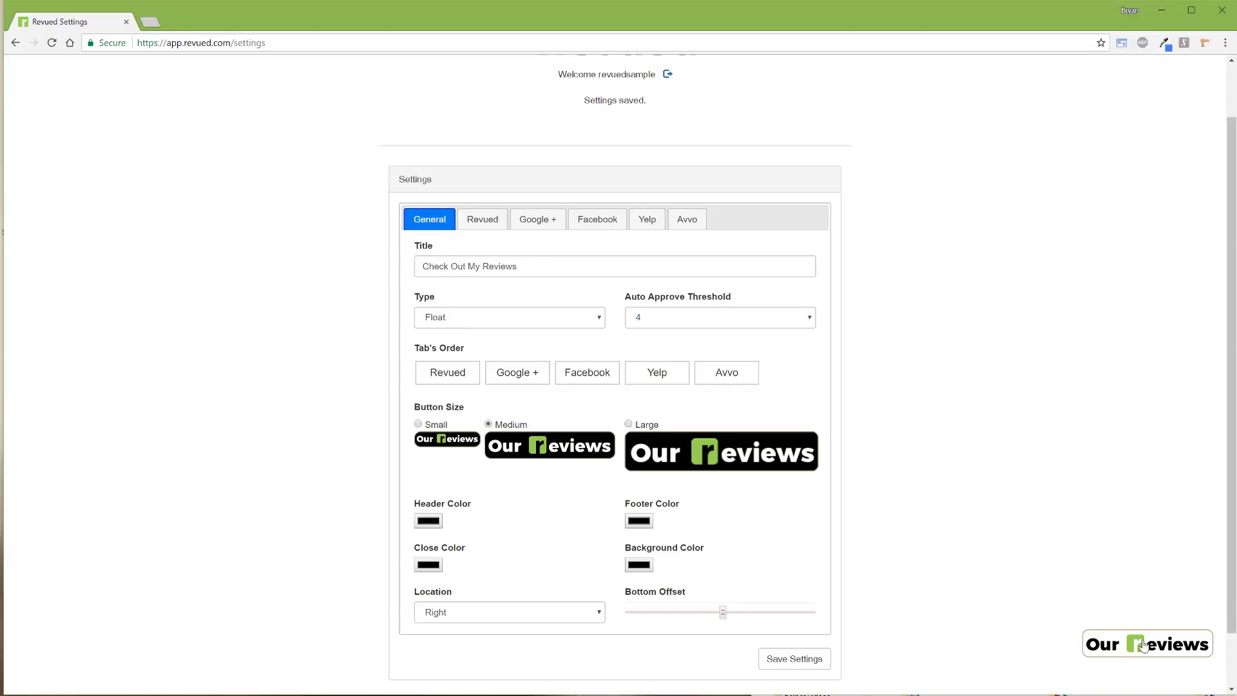
left_click(629, 426)
left_click(795, 658)
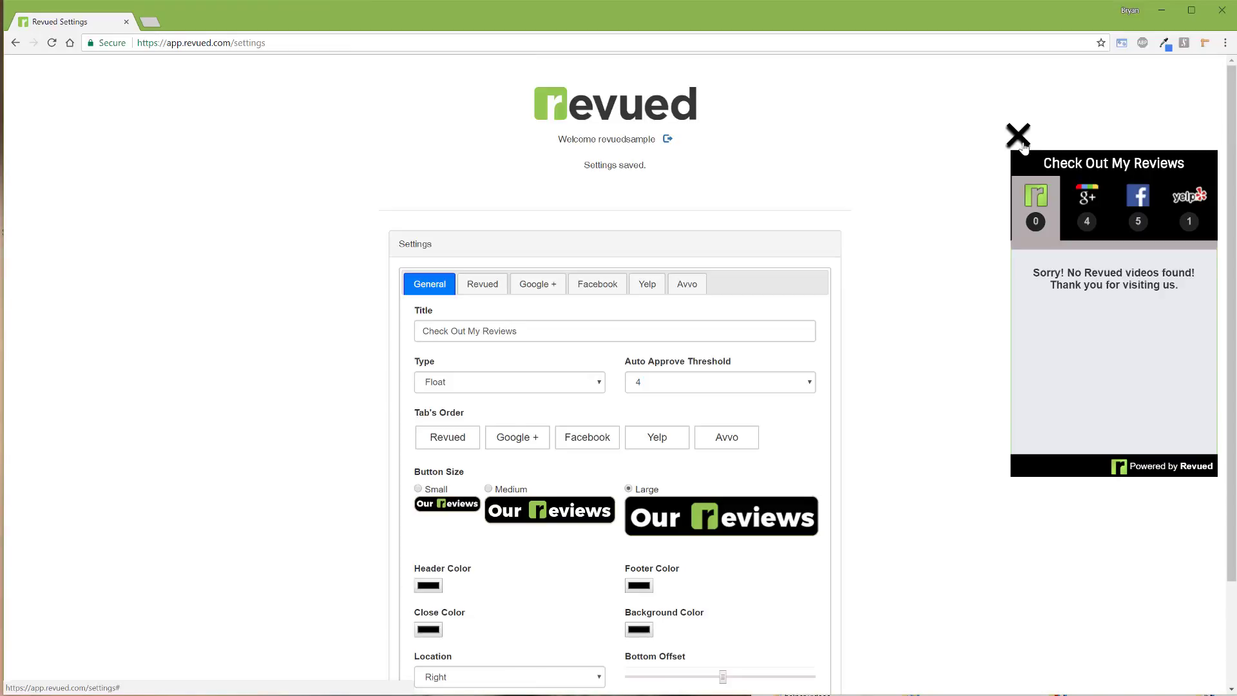
left_click(1022, 148)
scroll(960, 412, "down", 2)
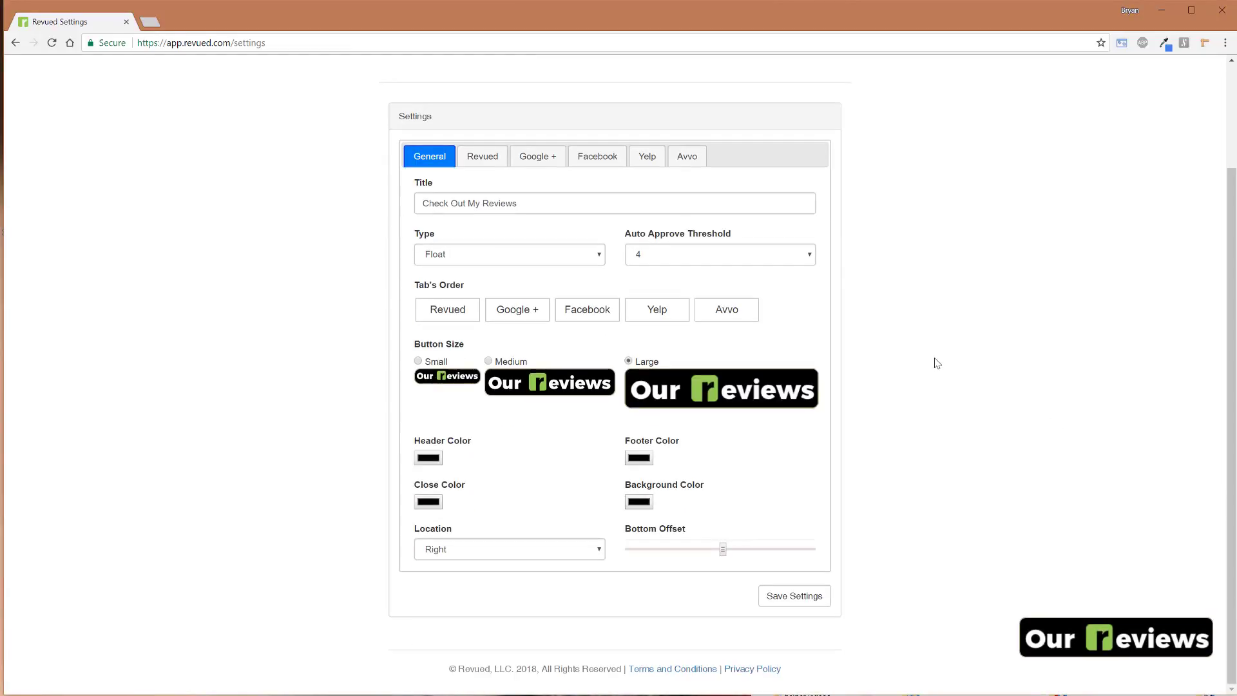
Set the reviews button size to Small, save the settings and collapse the widget to preview the button
left_click(419, 361)
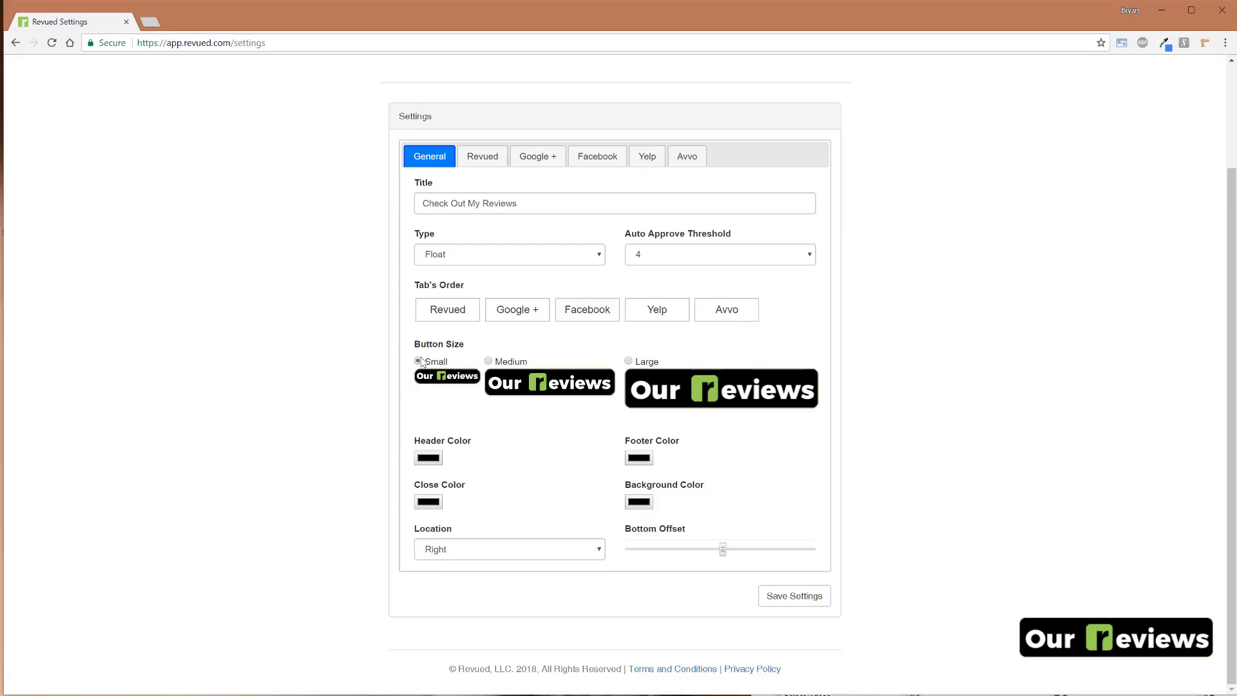
left_click(826, 597)
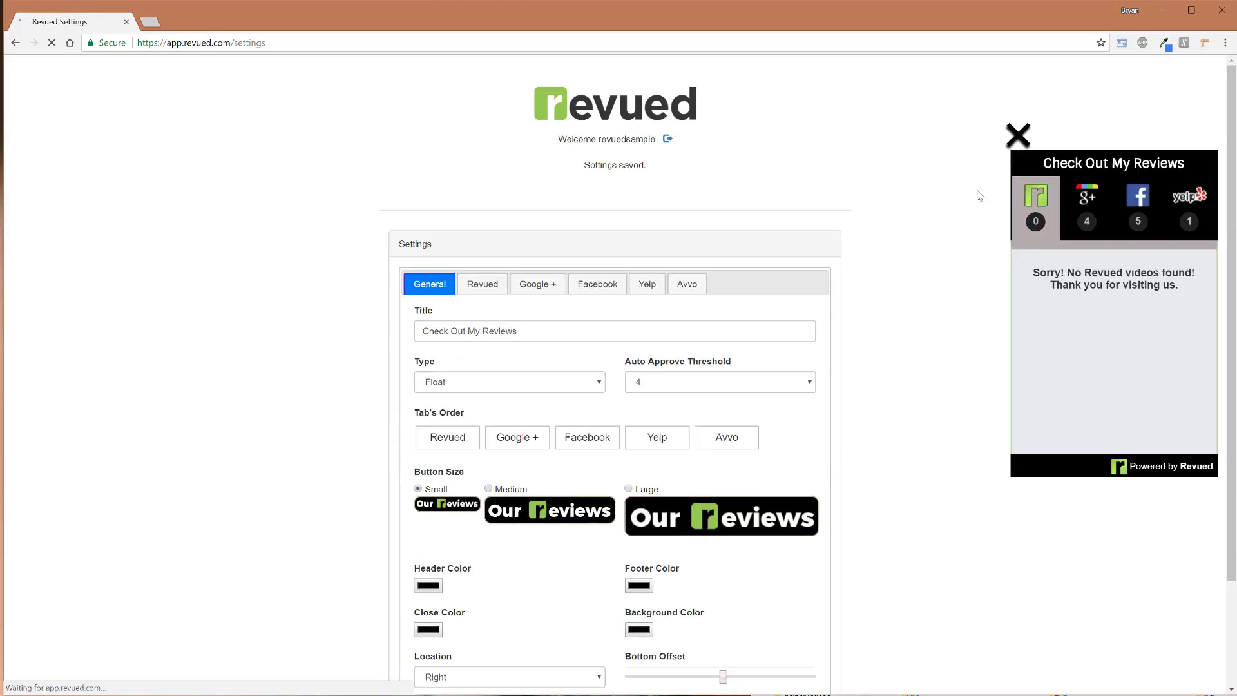
left_click(1018, 135)
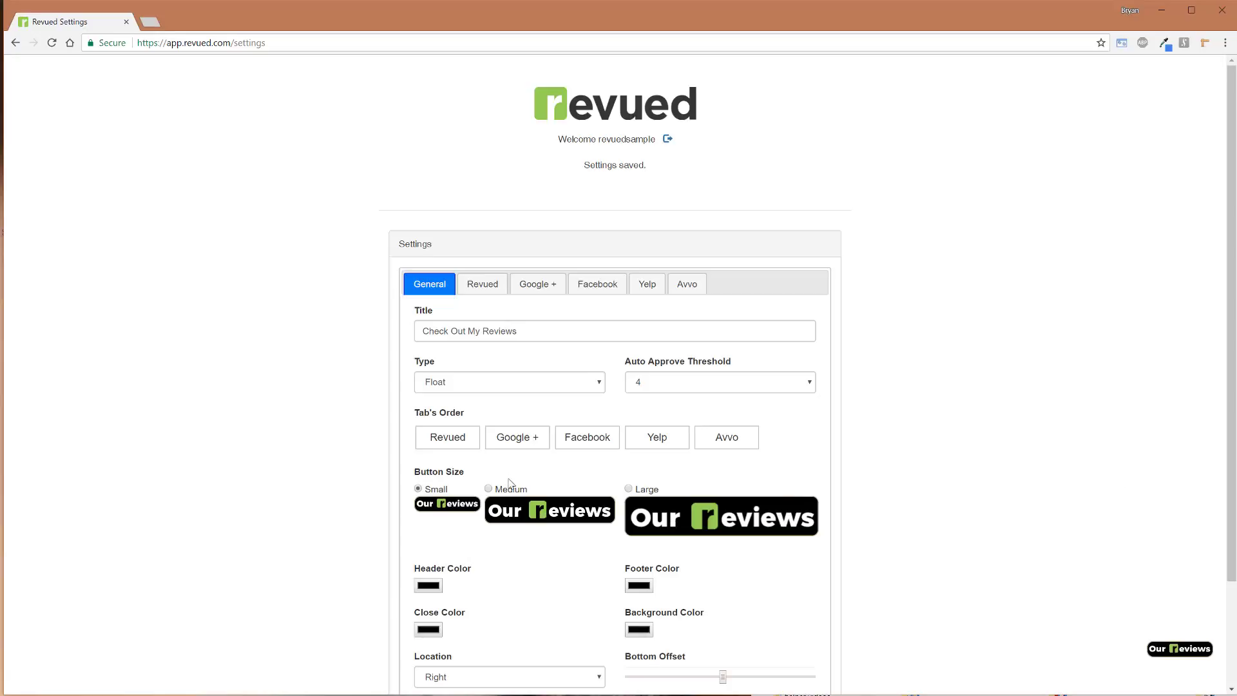
Set the reviews button size to Medium and save the settings
left_click(489, 489)
scroll(685, 557, "down", 2)
left_click(801, 594)
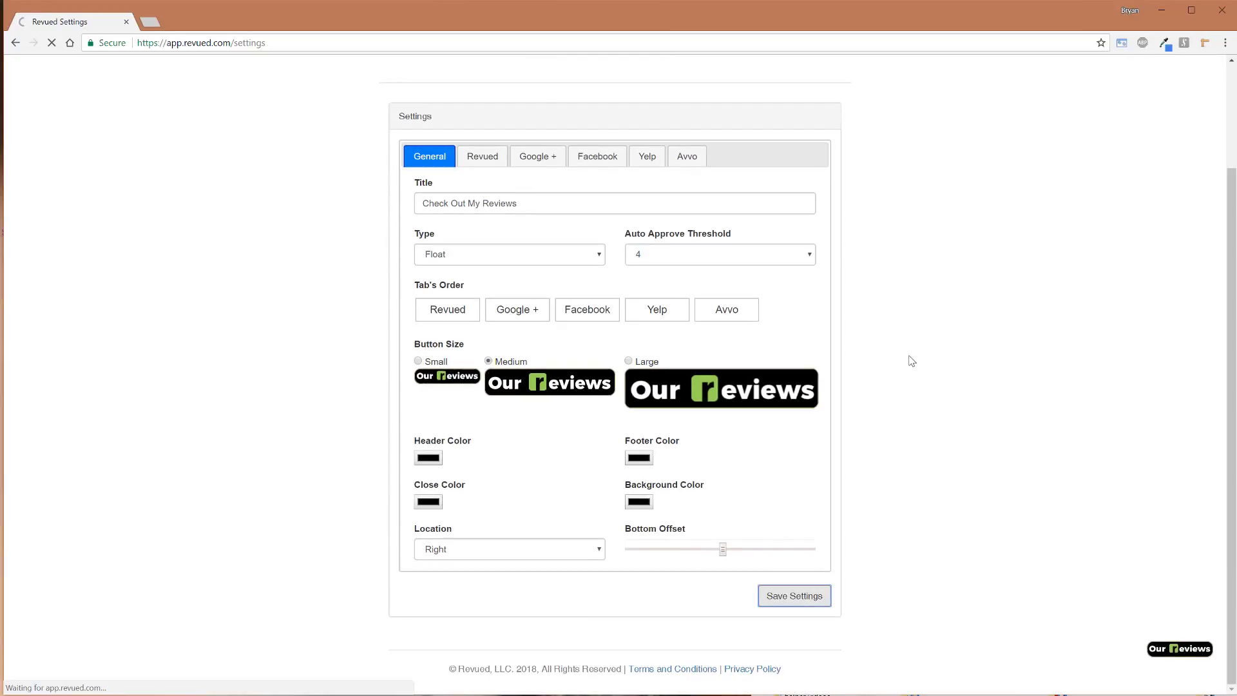
Change the widget's header color to a medium grey with RGB 146, 146, 146
scroll(809, 386, "down", 2)
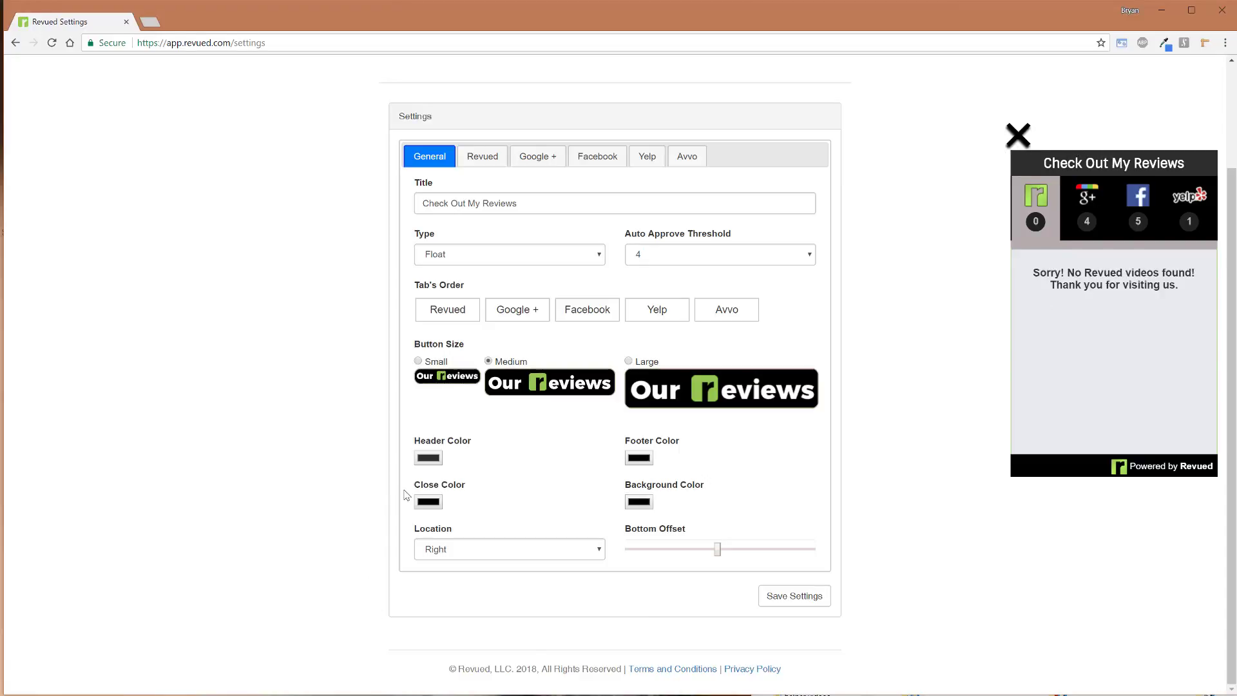
left_click(429, 458)
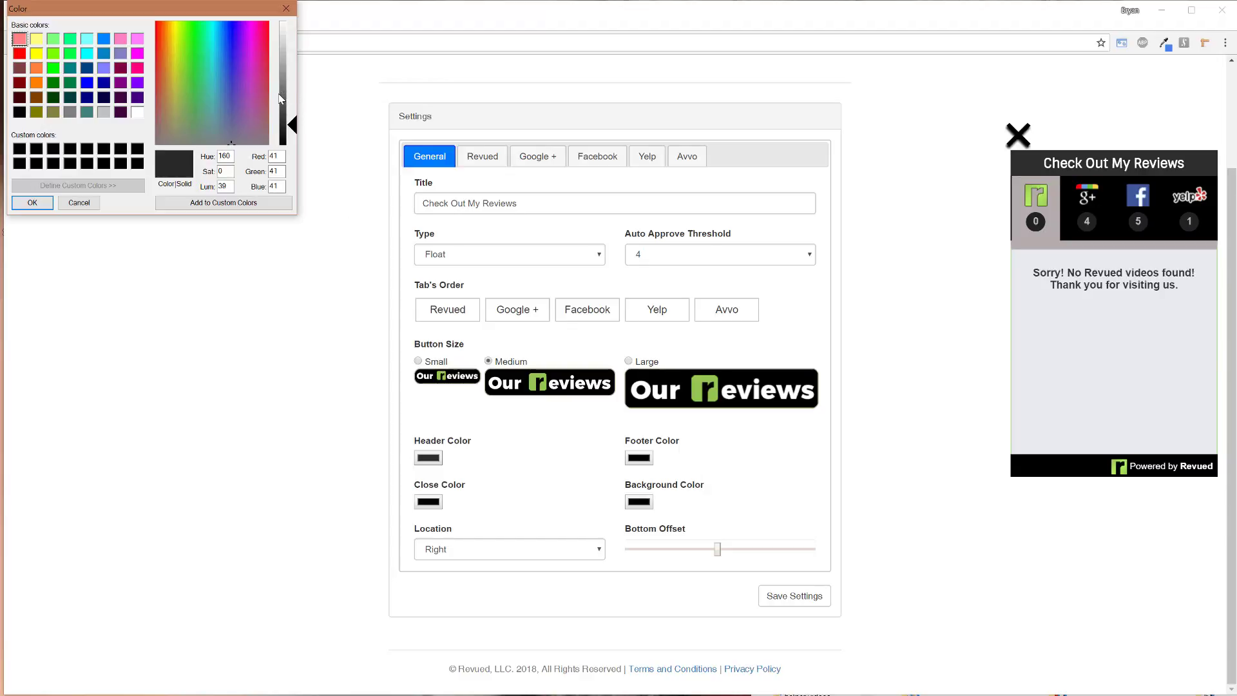
left_click(290, 75)
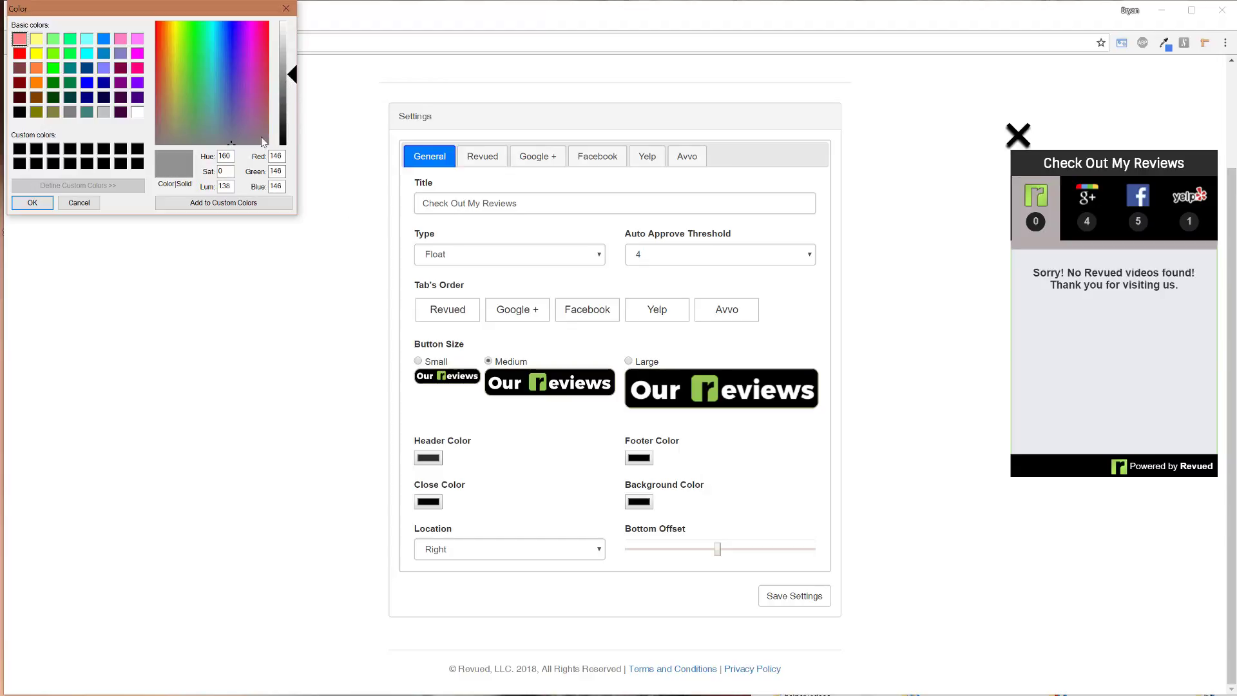
left_click(32, 203)
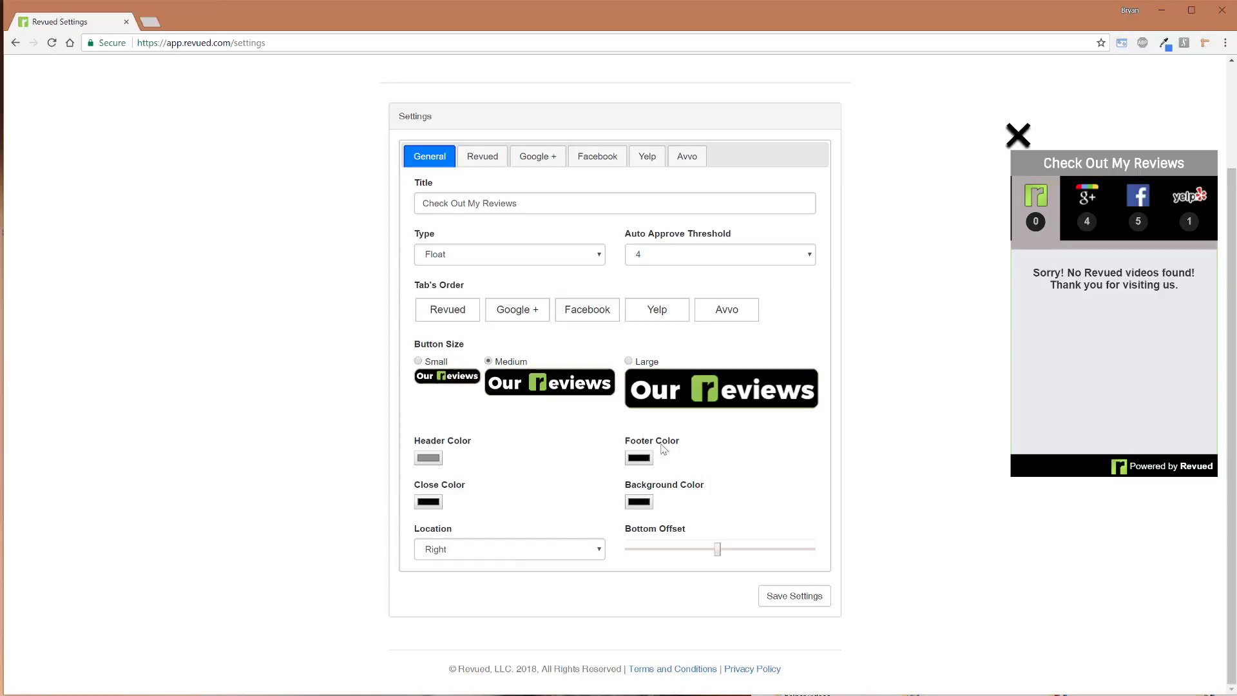
Change the widget's footer color to a dark grey with RGB 93, 93, 93
left_click(639, 458)
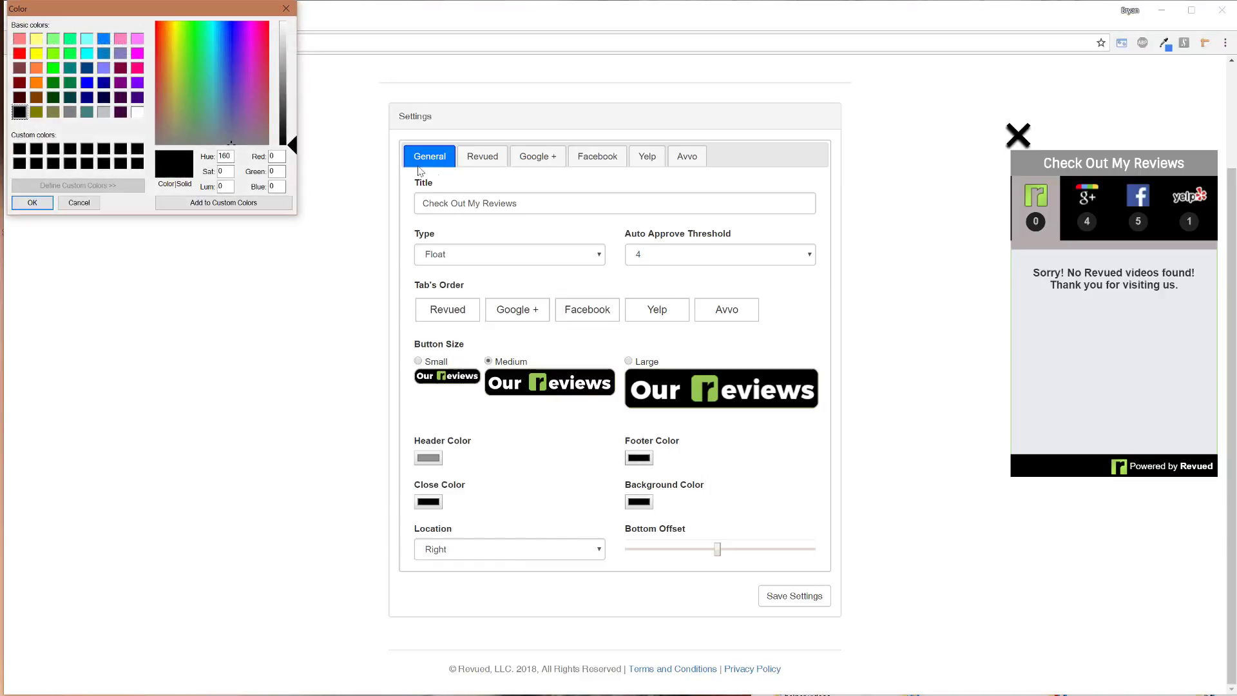
left_click(281, 100)
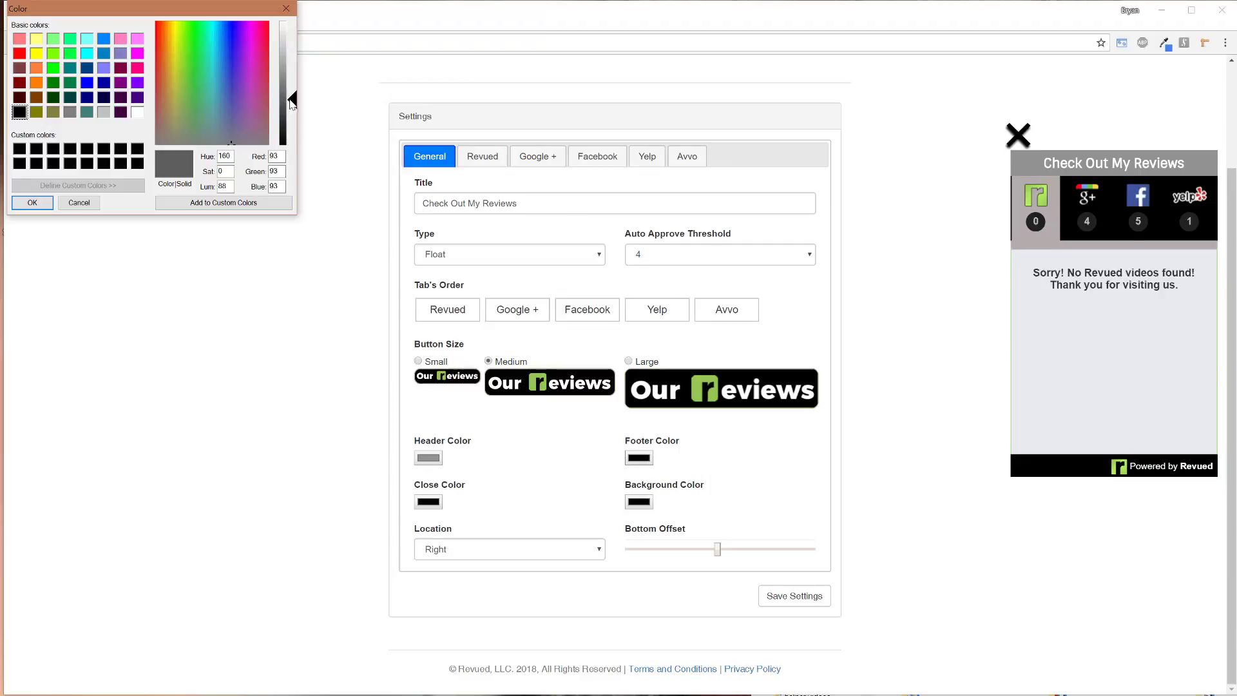
left_click(30, 204)
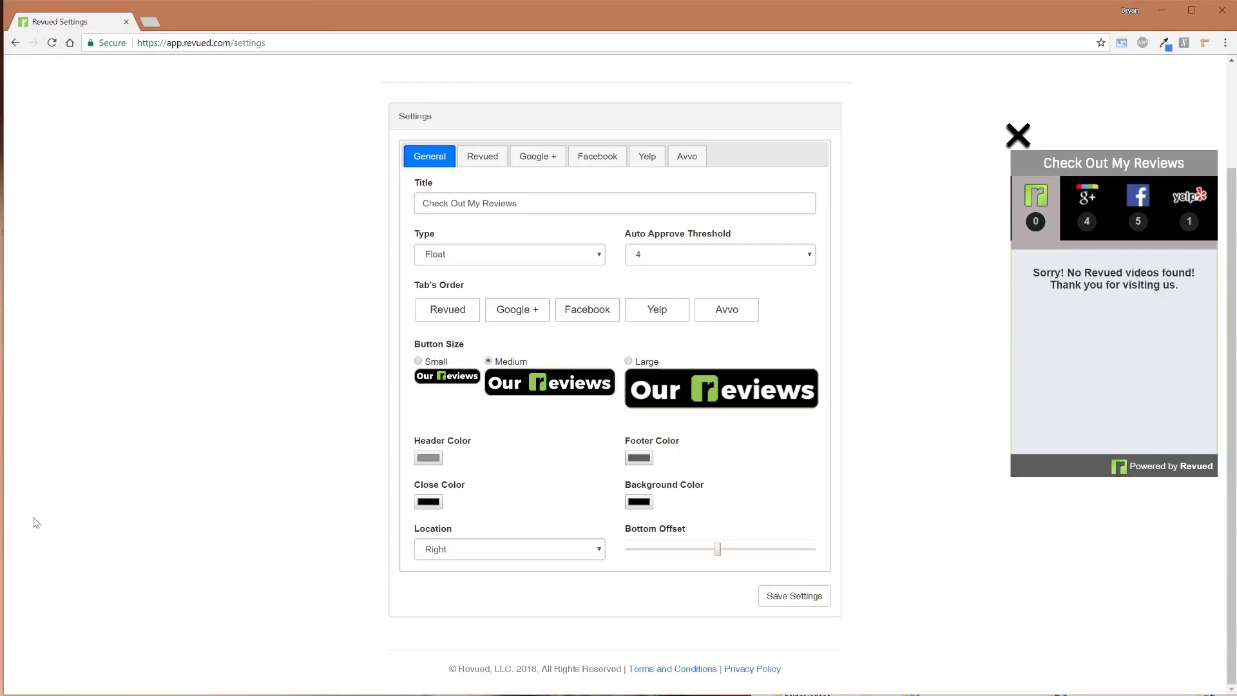
Change the color of the widget's close icon to a bright green
left_click(429, 502)
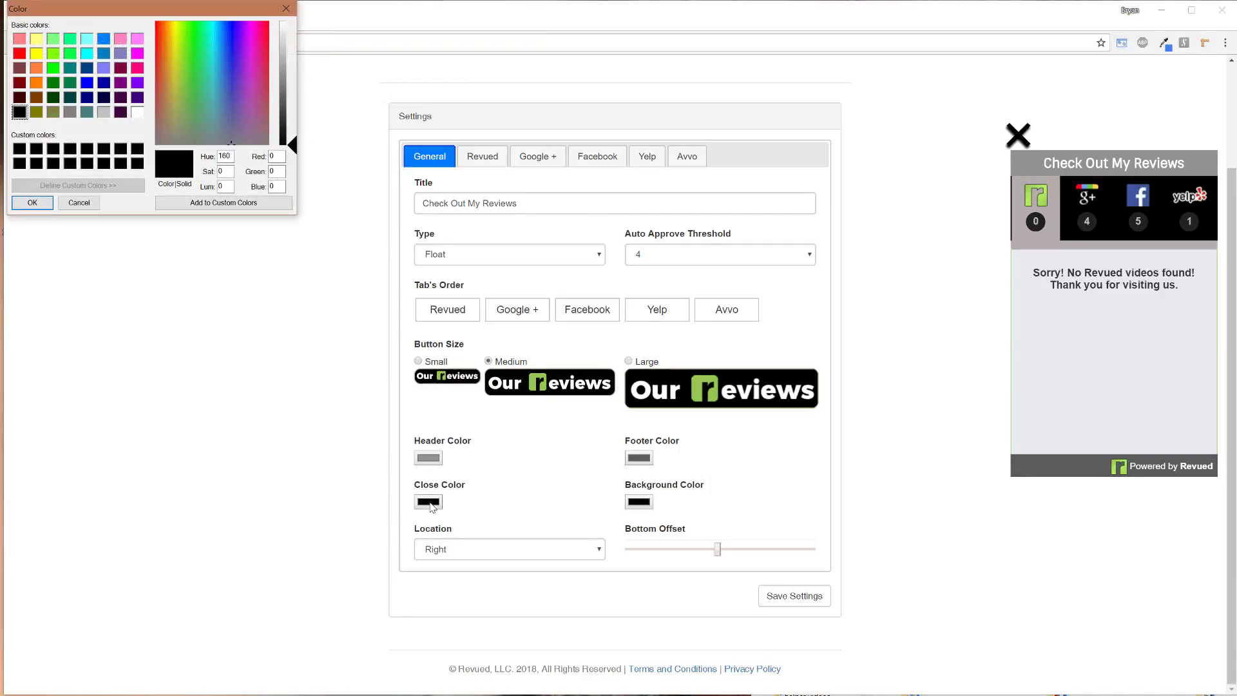
left_click(196, 41)
left_click(284, 95)
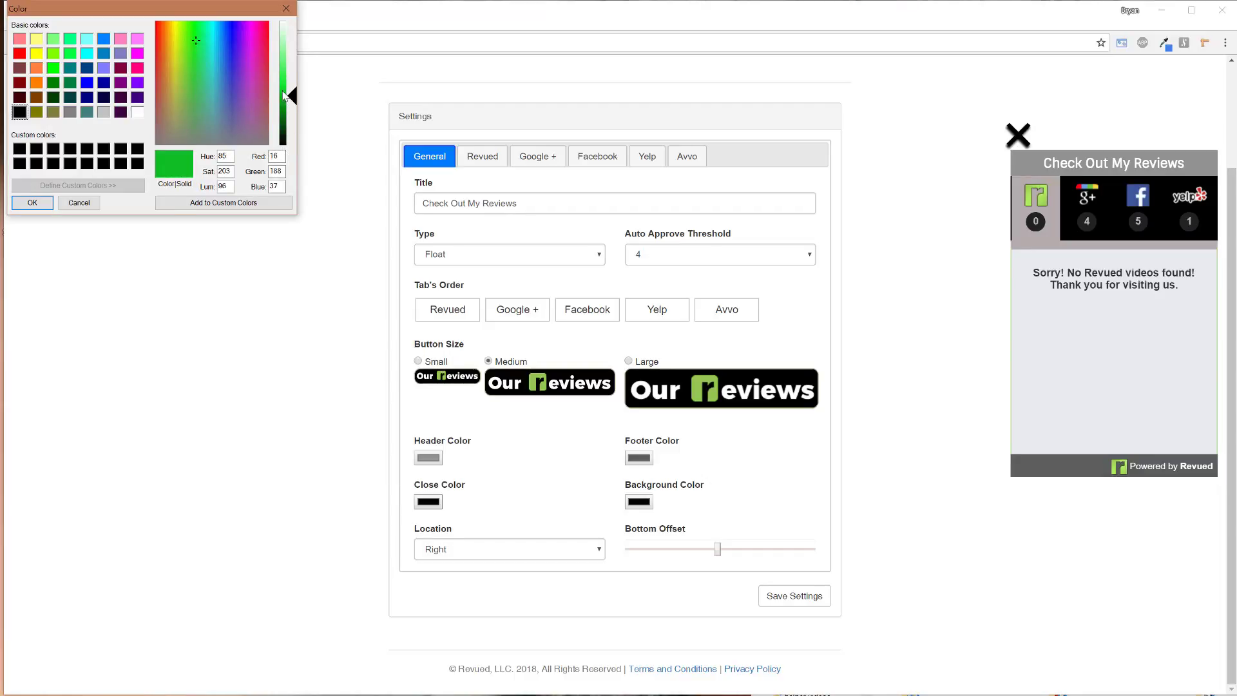
left_click(29, 203)
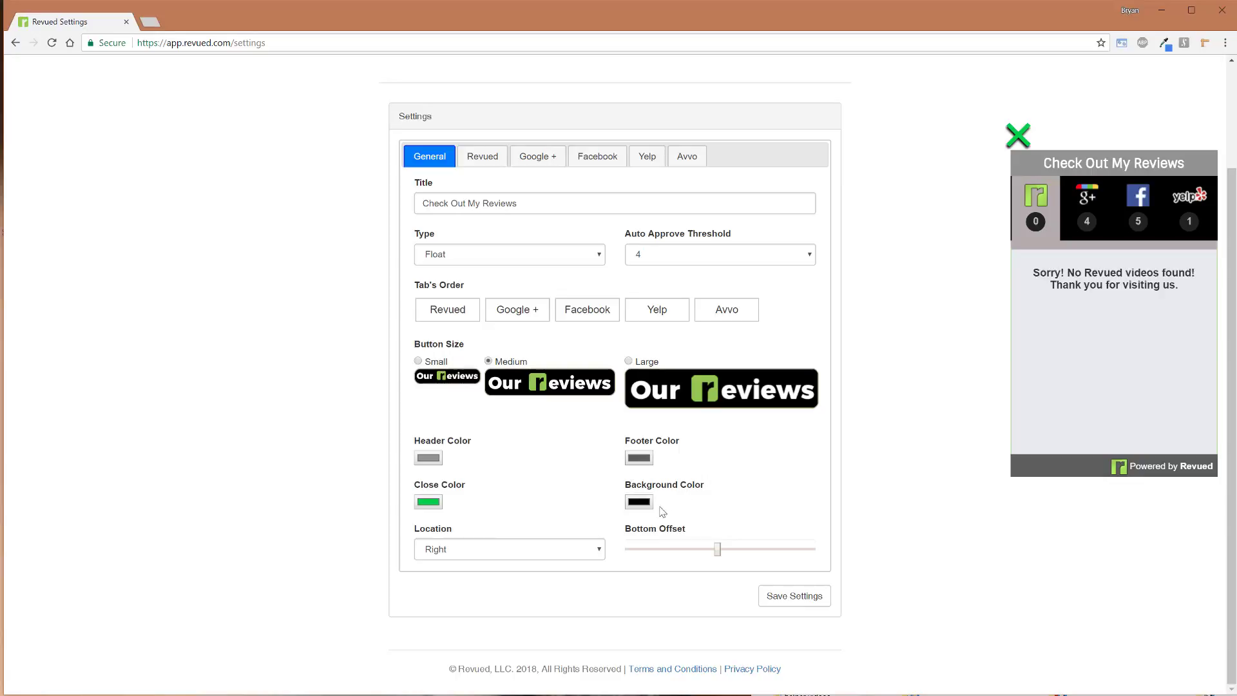
Change the widget's background color to a grey with RGB 109, 109, 109 and save the settings
left_click(639, 503)
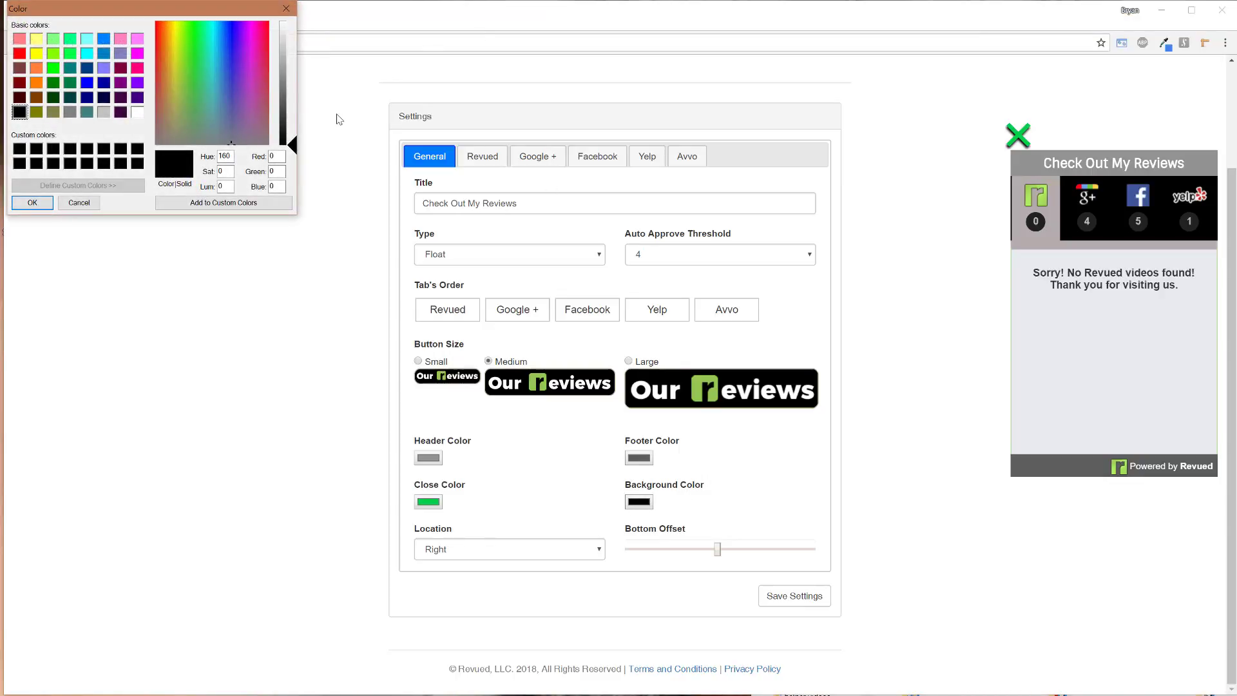
left_click(282, 93)
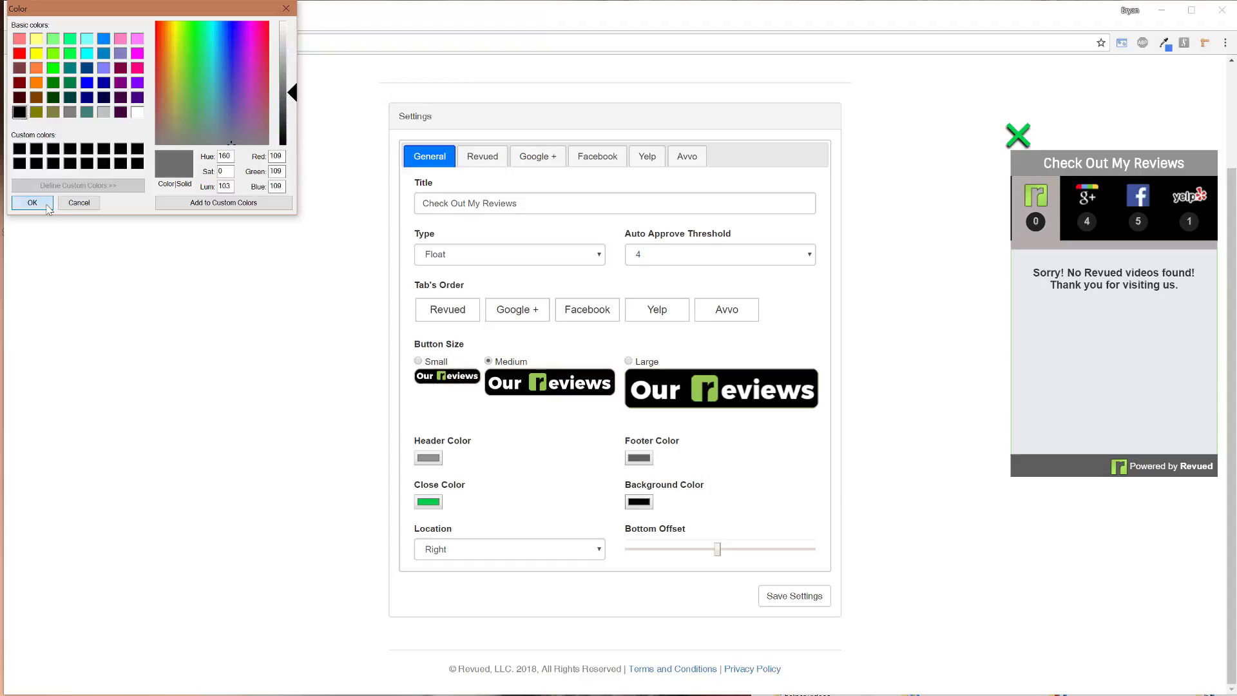
left_click(32, 203)
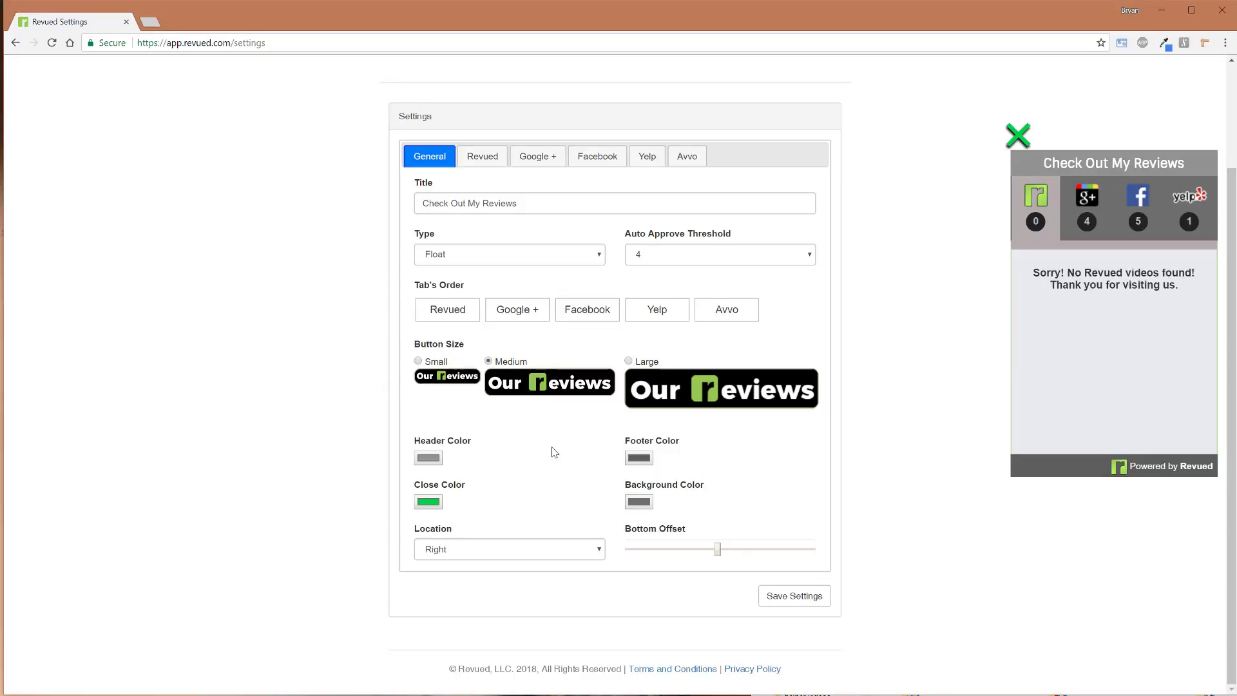
left_click(788, 602)
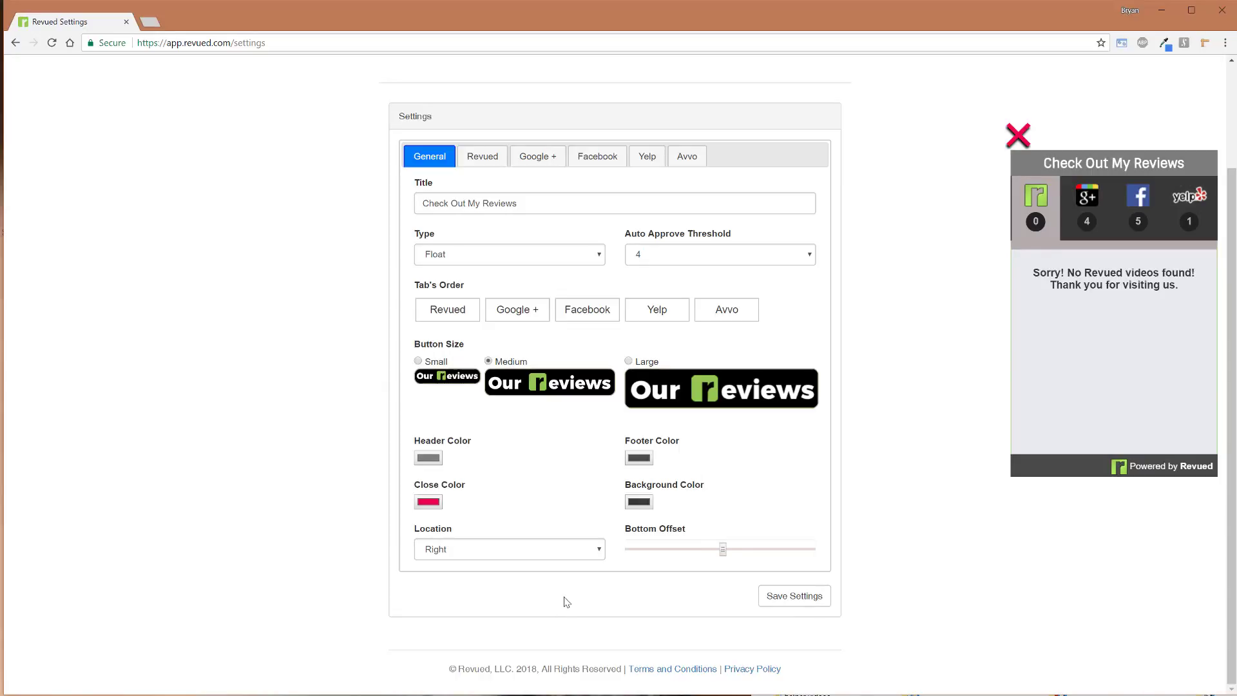
Set the widget's location to Left and save the settings
left_click(594, 555)
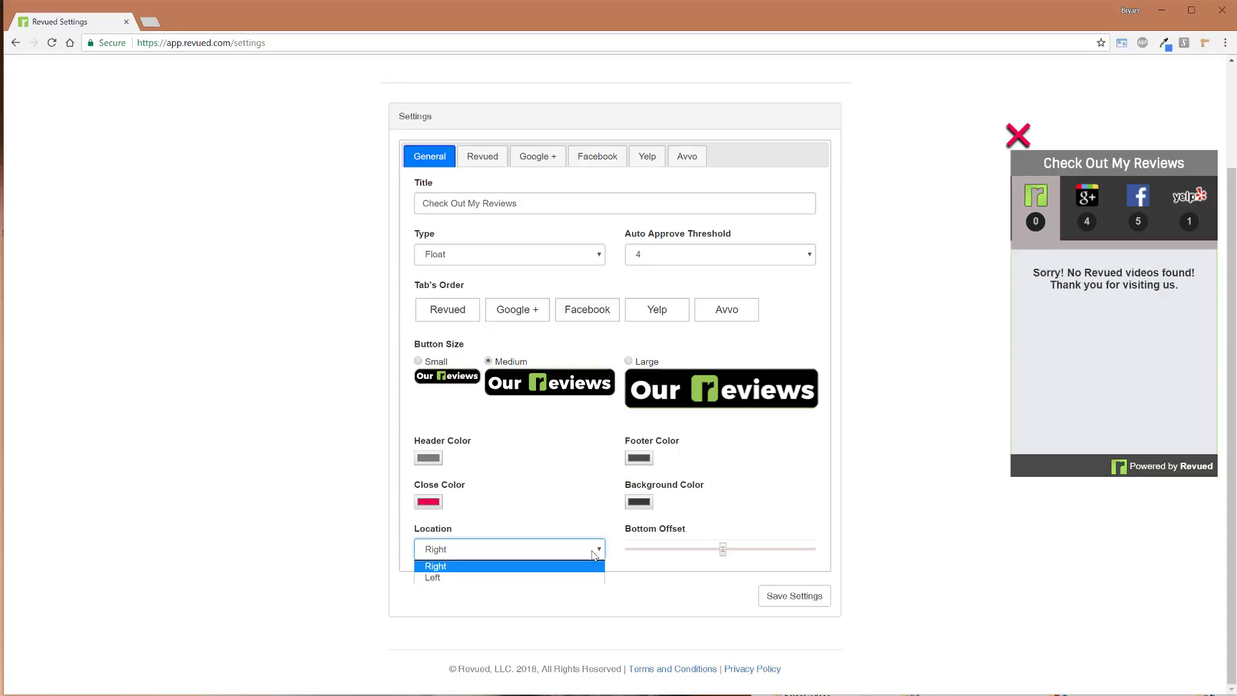
left_click(498, 577)
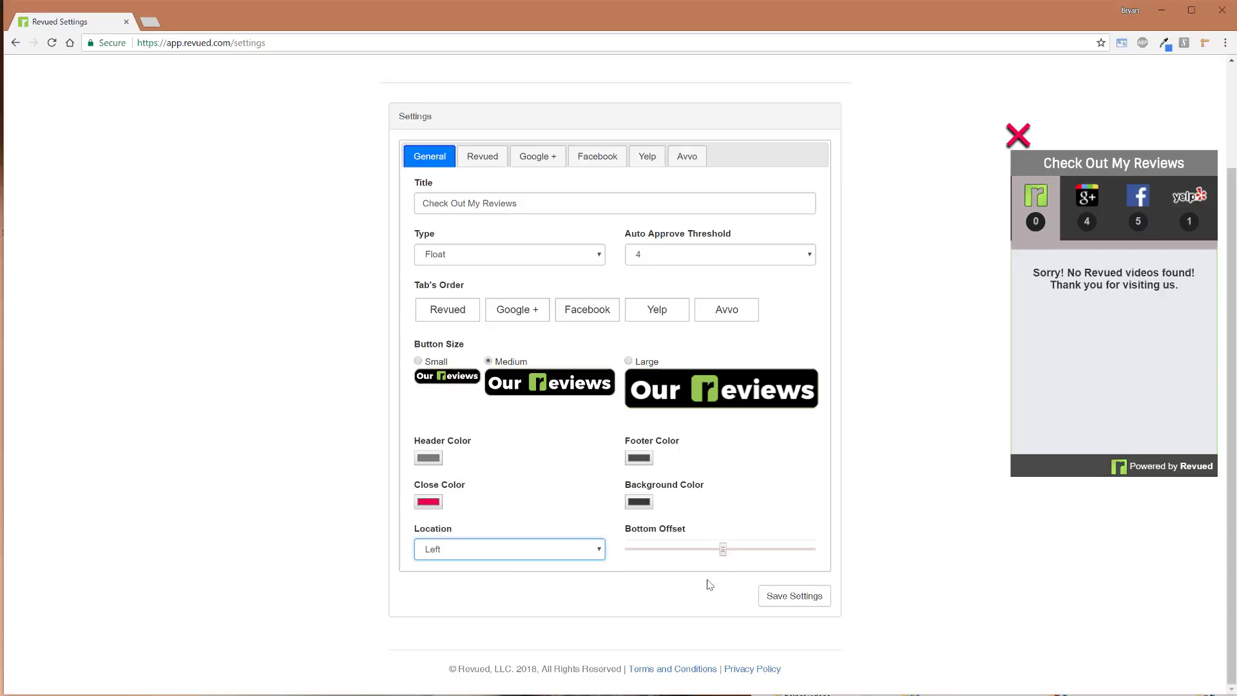
left_click(765, 593)
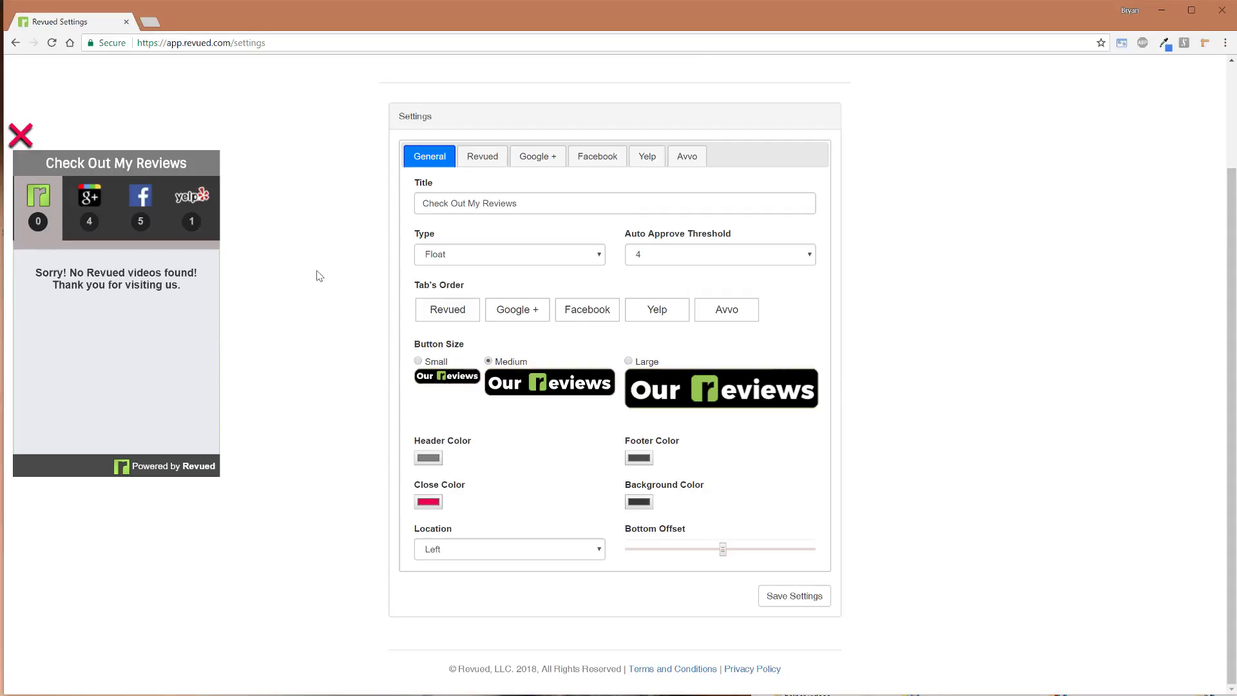
Collapse and reopen the widget in its new location, and view its Google + and Facebook reviews
left_click(20, 136)
left_click(84, 647)
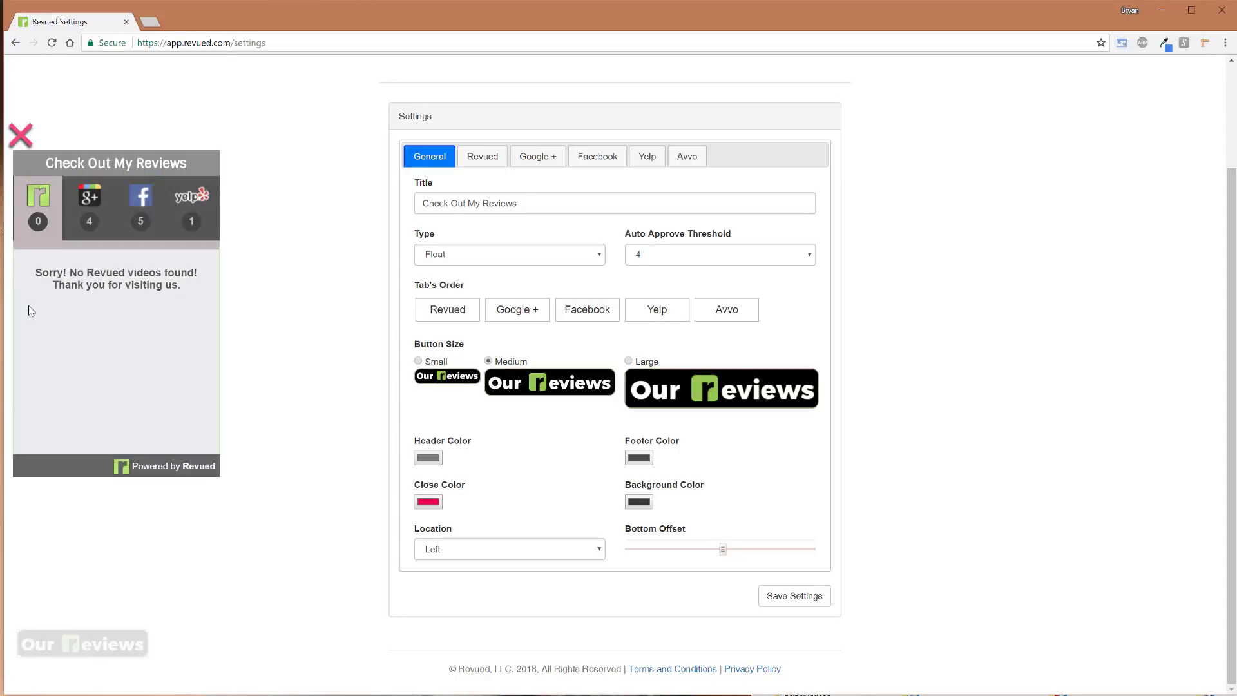
left_click(85, 200)
left_click(127, 221)
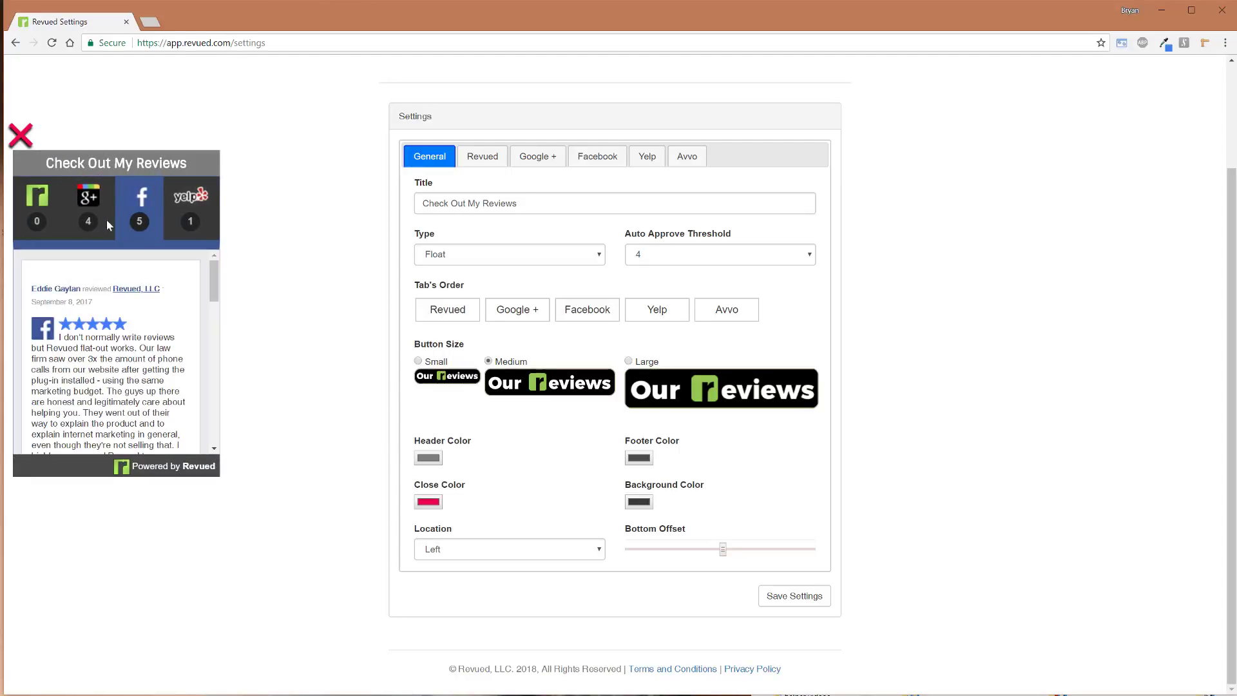
left_click(104, 218)
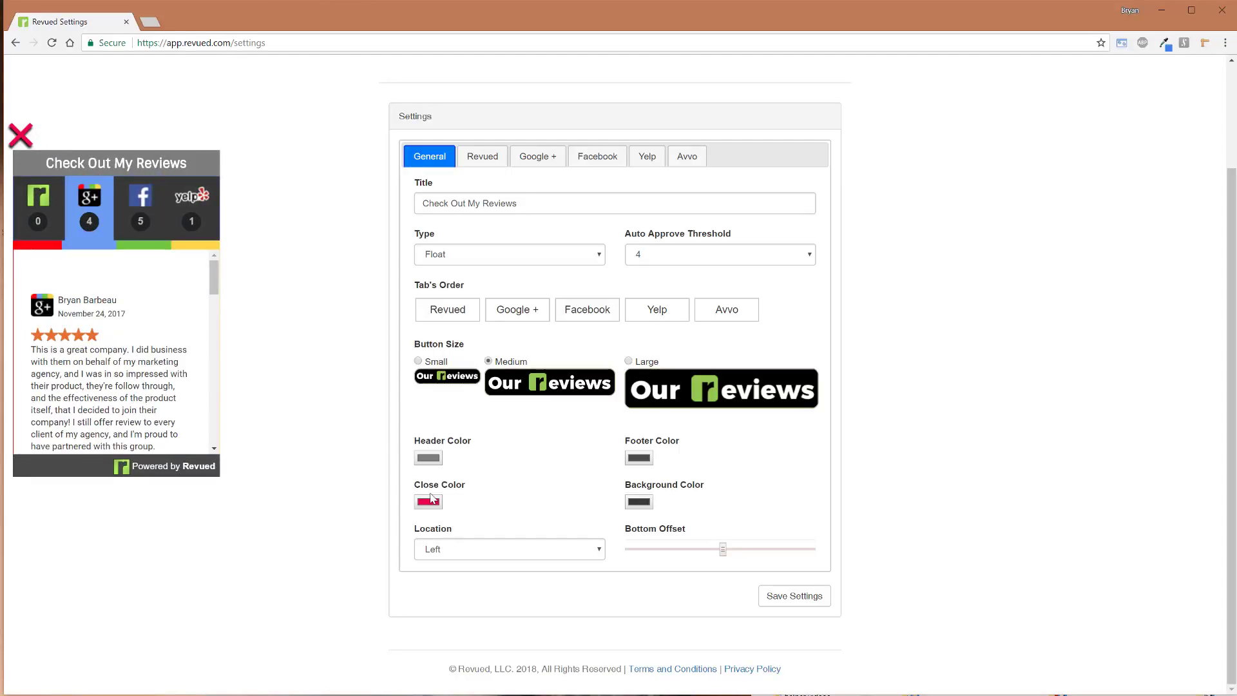
Set the widget's location back to Right and save the settings
left_click(469, 553)
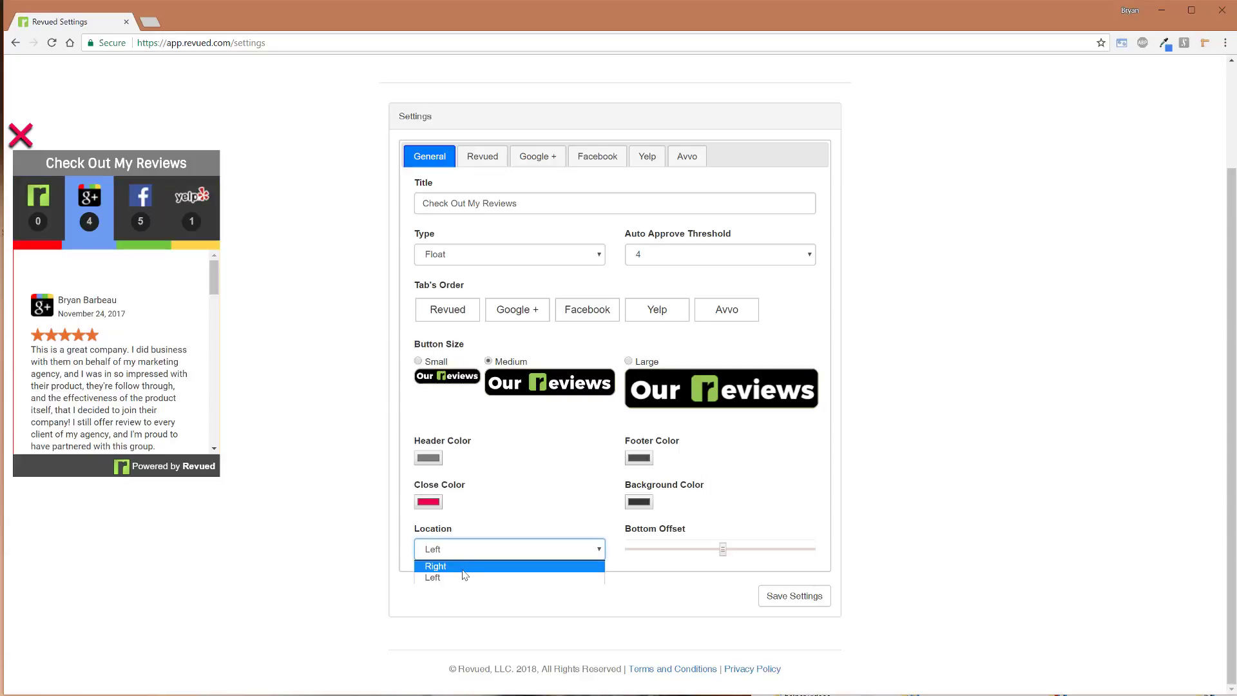
left_click(465, 566)
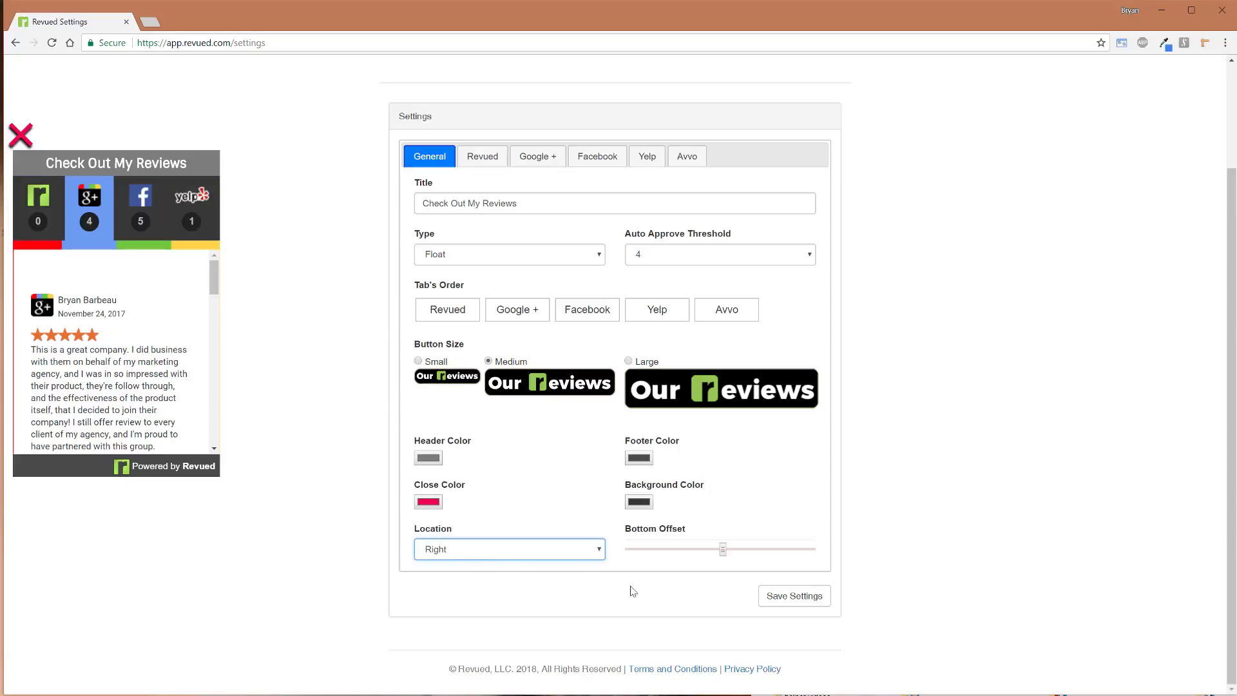
left_click(788, 592)
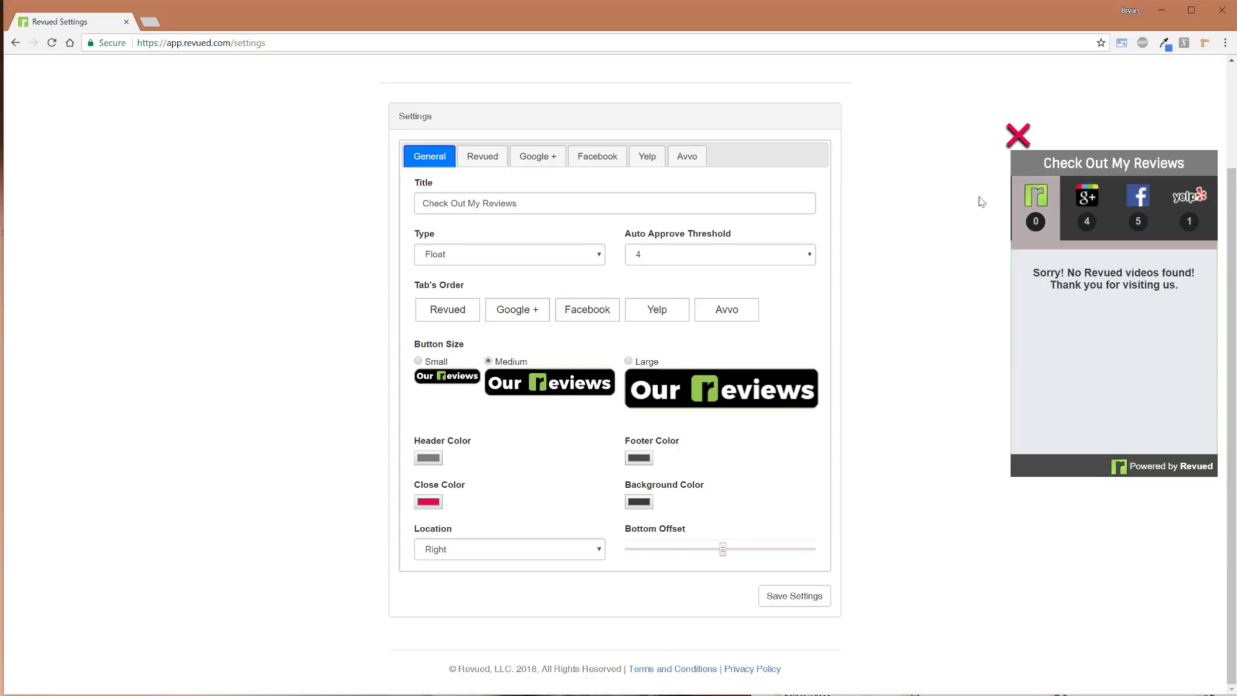
Raise the bottom offset to near its maximum, save the settings and collapse the widget to preview the button's height
left_click(1017, 135)
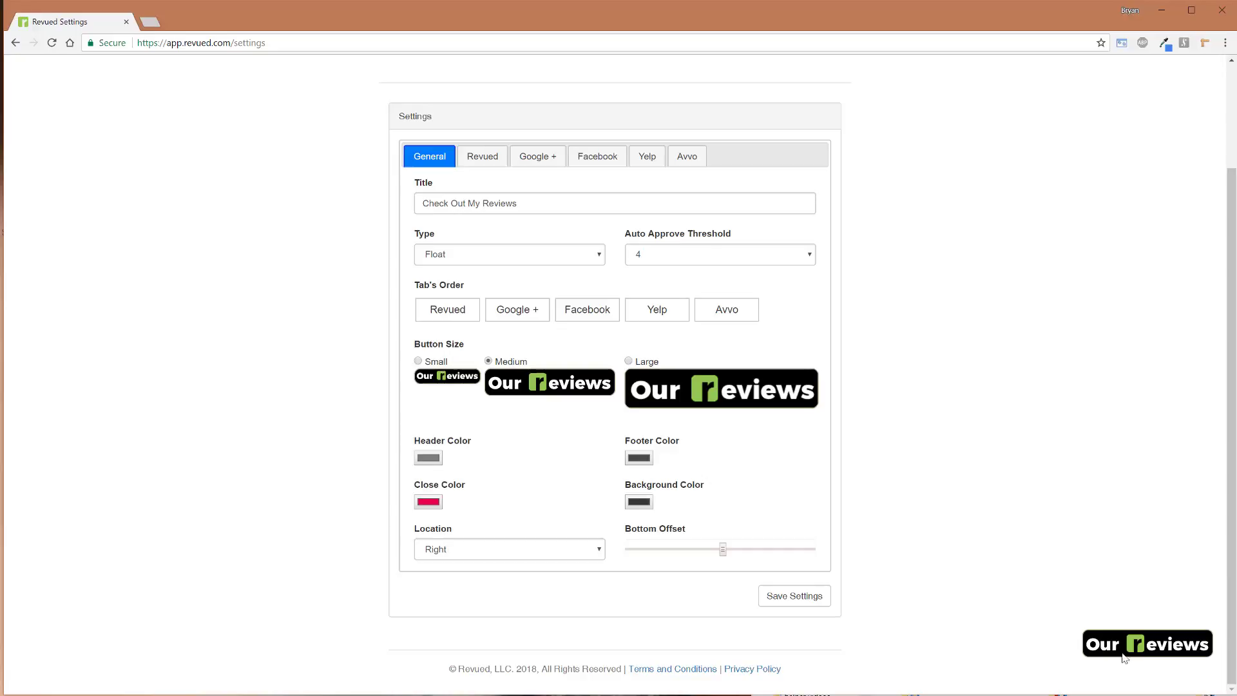
left_click_drag(725, 553, 805, 552)
left_click(805, 591)
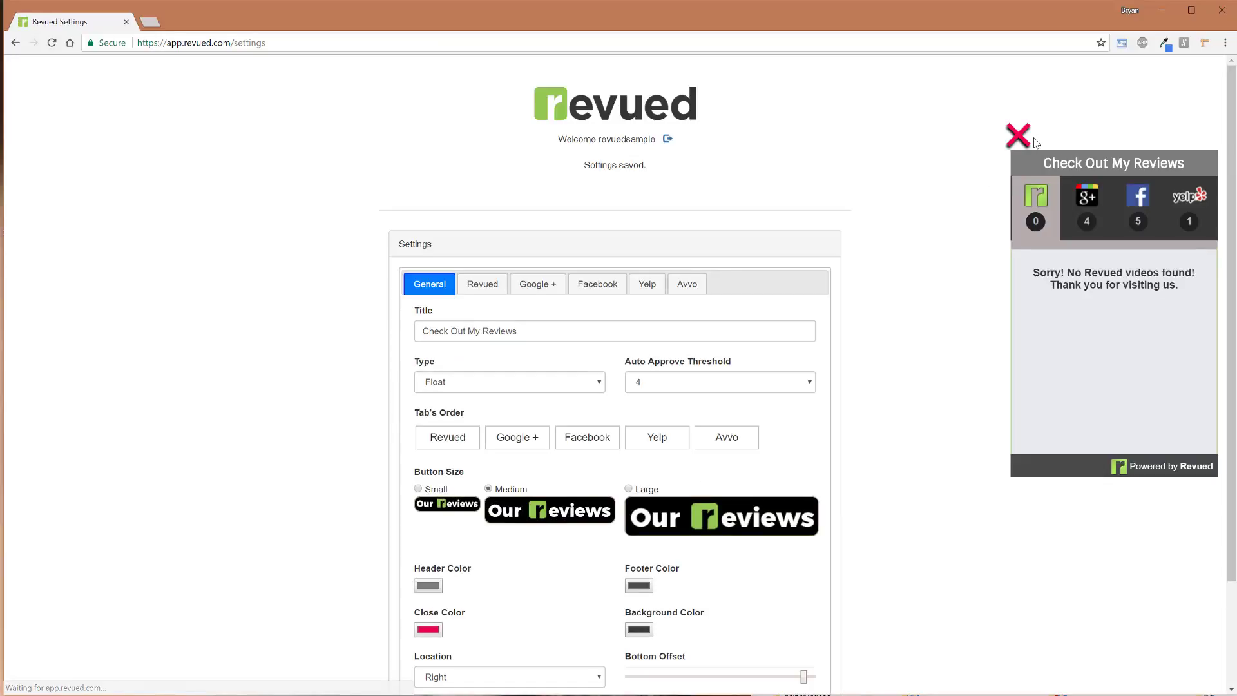
left_click(1016, 137)
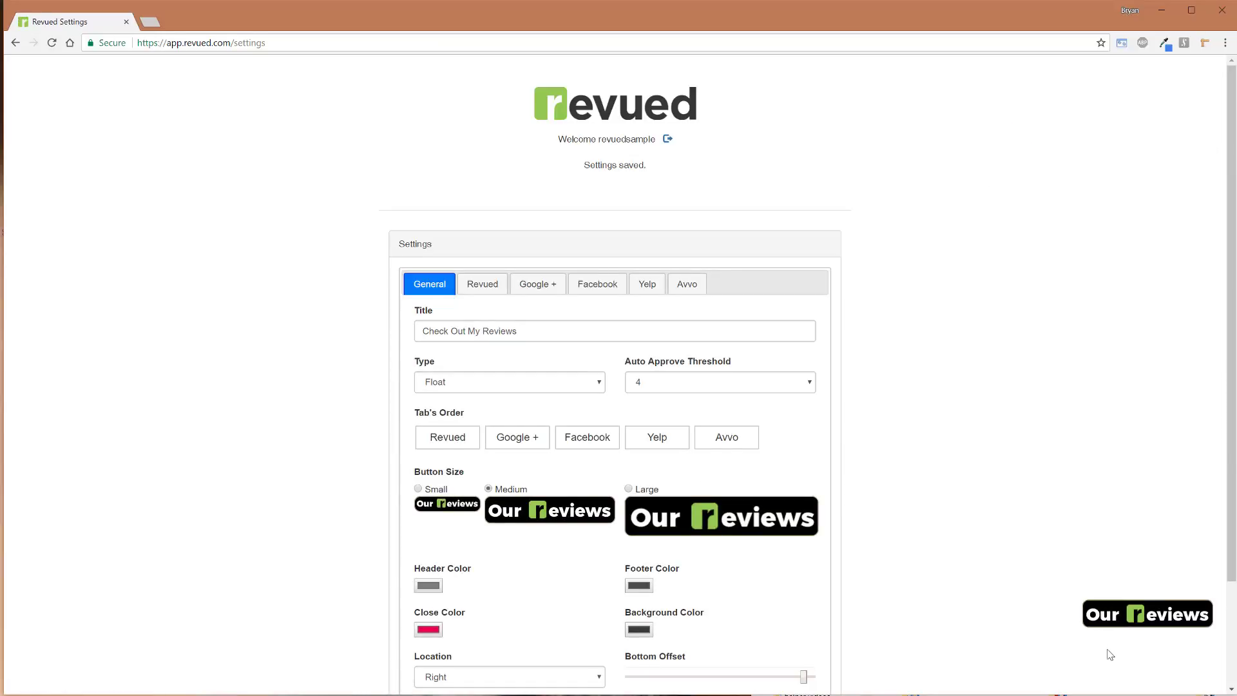
Lower the bottom offset to near its minimum, save the settings and collapse the widget to preview the button's height
scroll(961, 569, "down", 1)
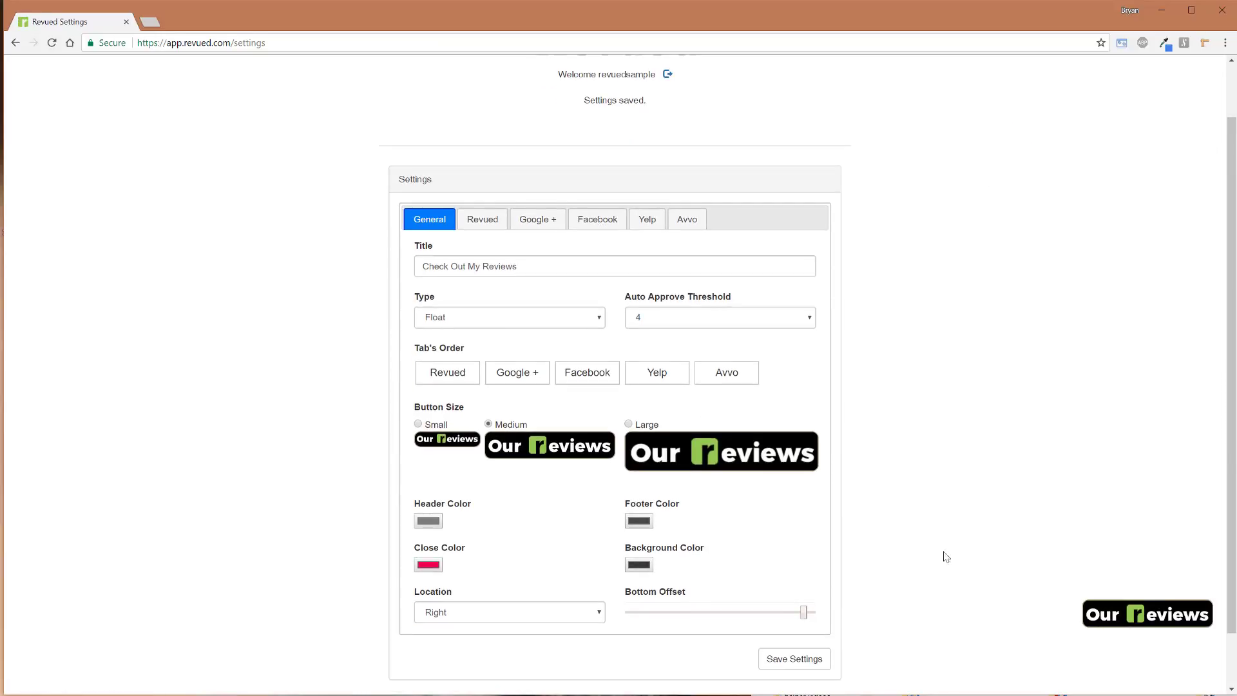
left_click_drag(805, 613, 633, 647)
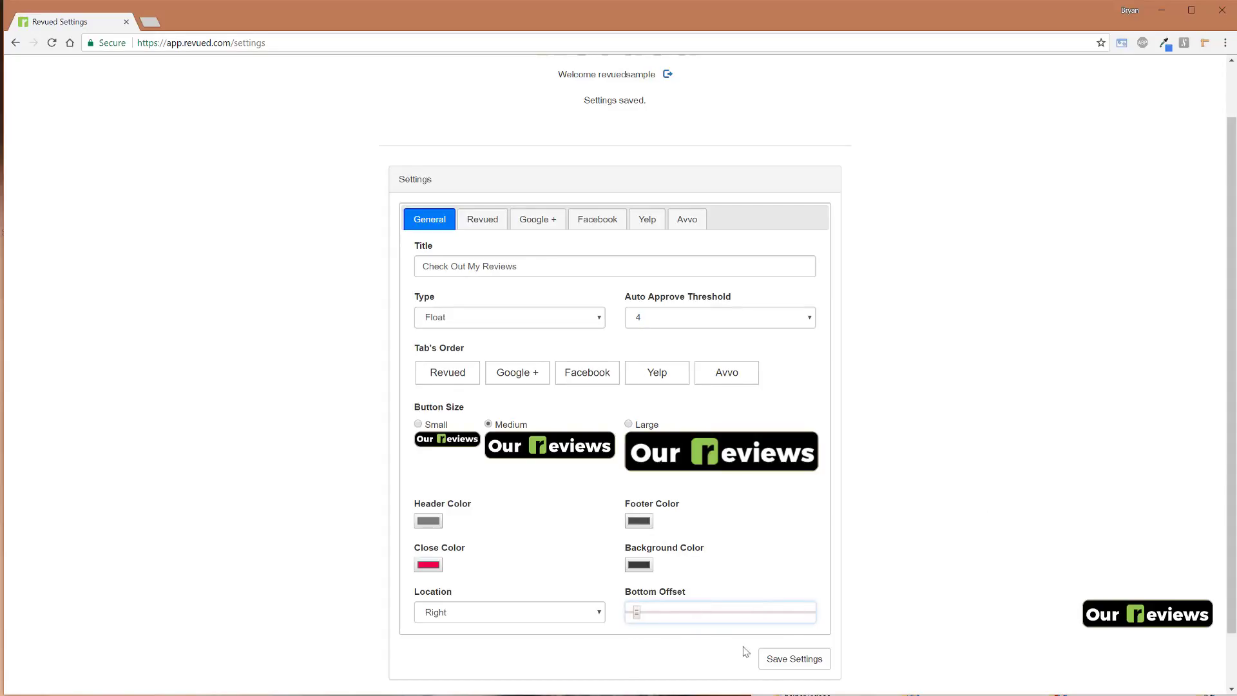
left_click(770, 658)
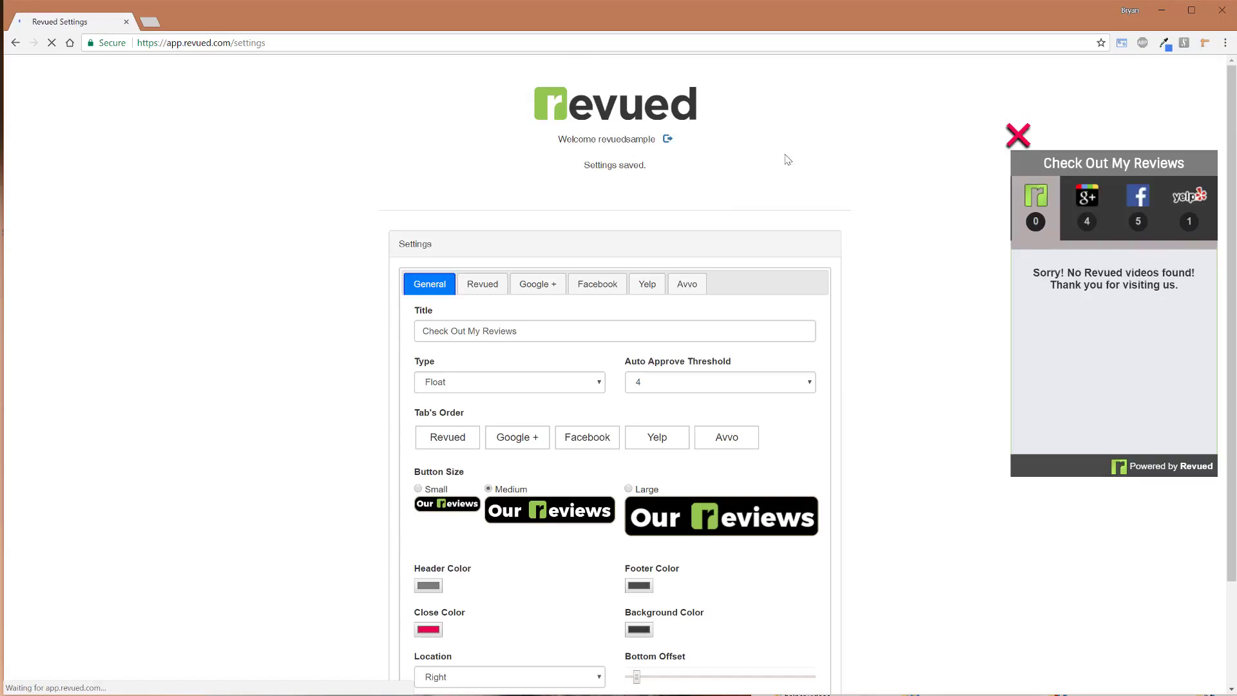
left_click(1017, 132)
Set the bottom offset to about the middle of its range and save the settings
scroll(941, 467, "down", 2)
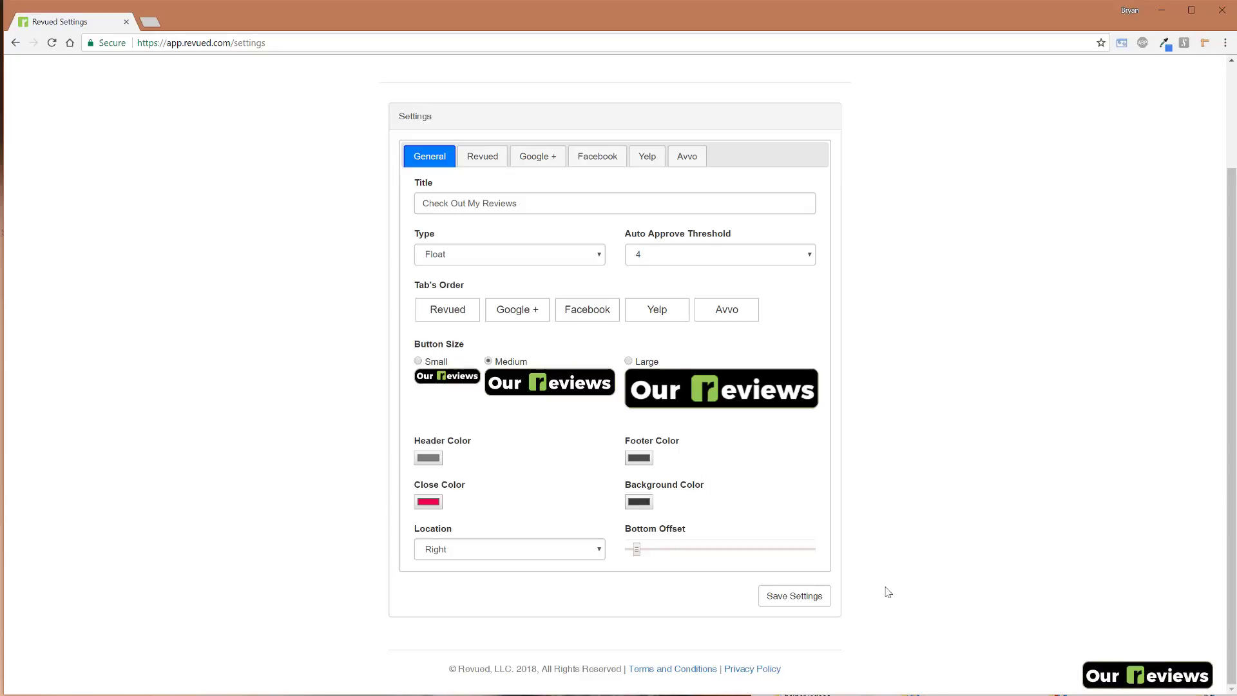
left_click_drag(710, 549, 718, 555)
left_click(773, 605)
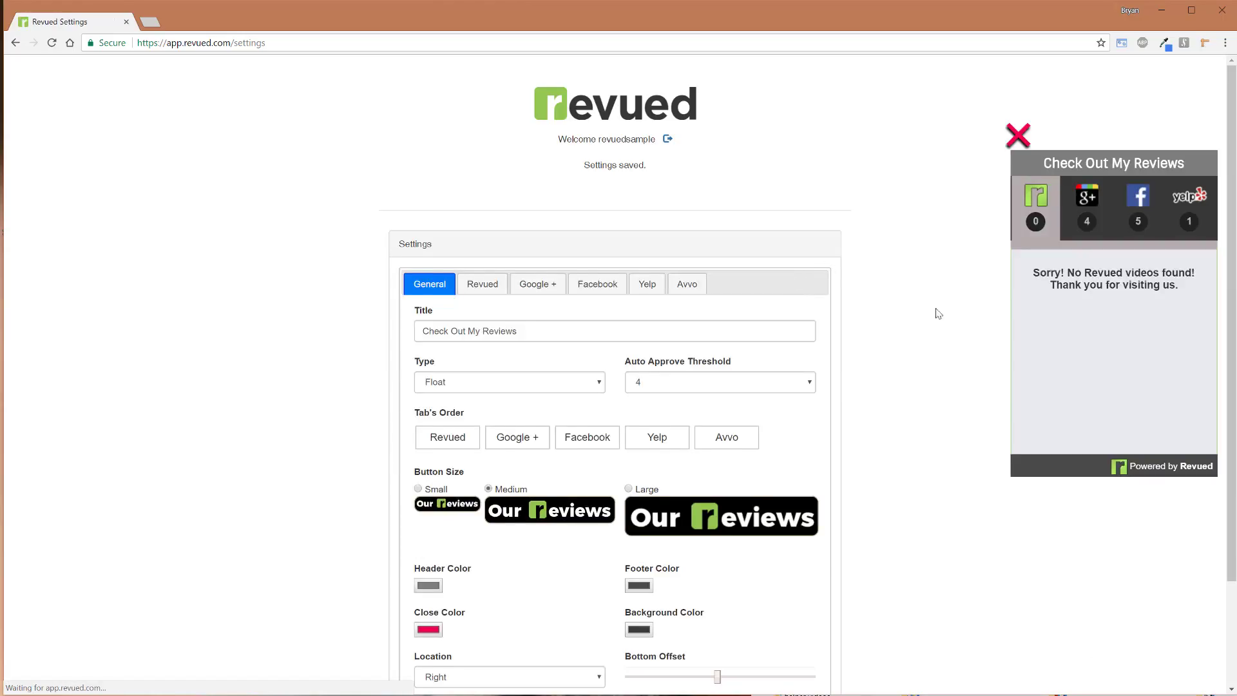
scroll(918, 277, "up", 2)
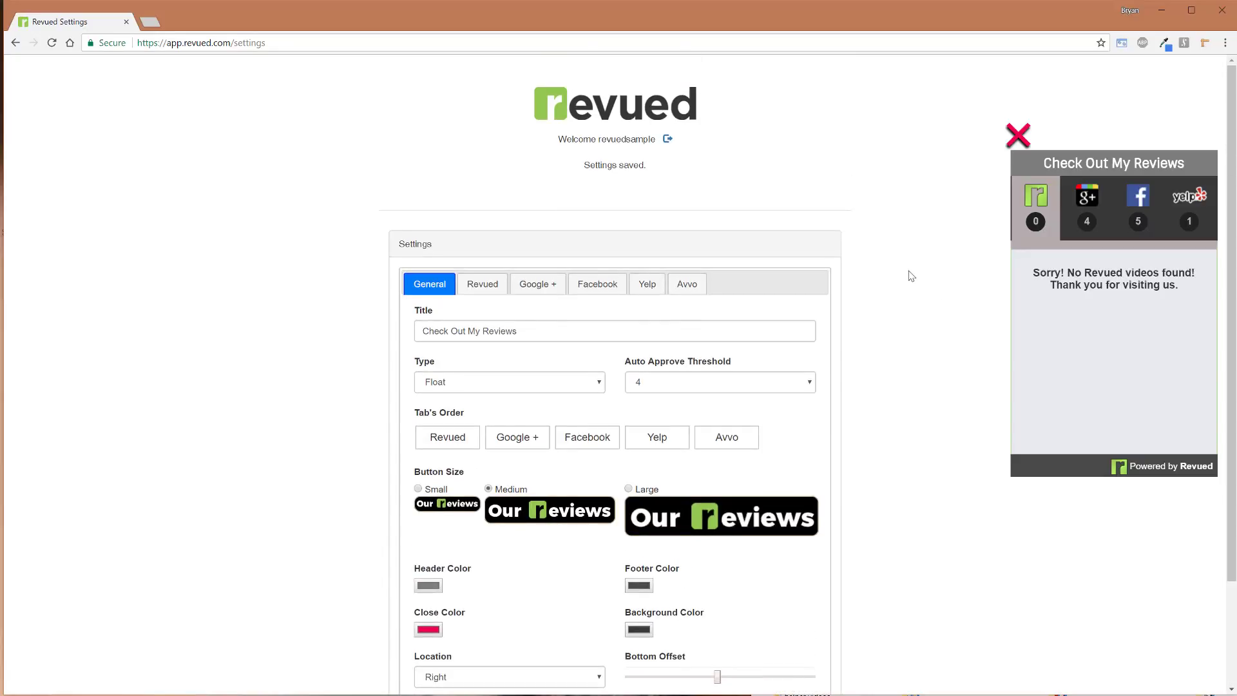